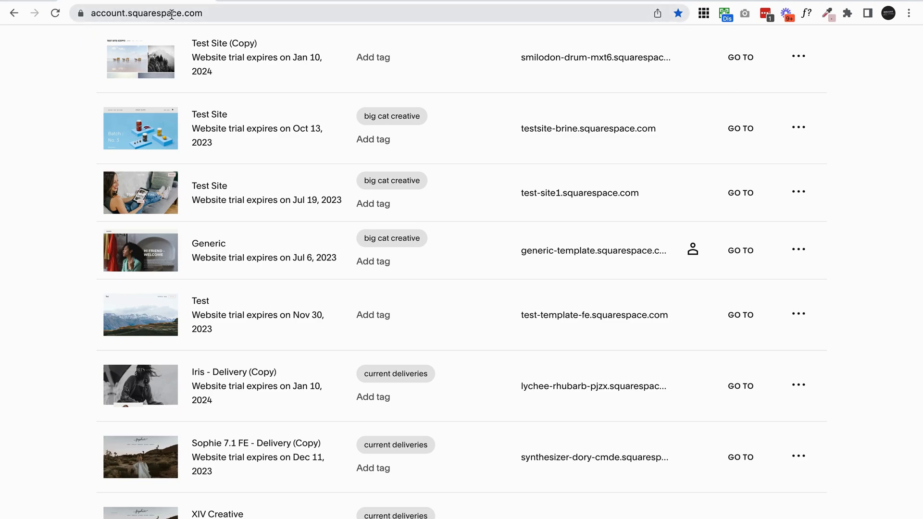
Browse the website list and open the options for the test-site1.squarespace.com site
scroll(79, 158, down, 1)
scroll(78, 159, up, 3)
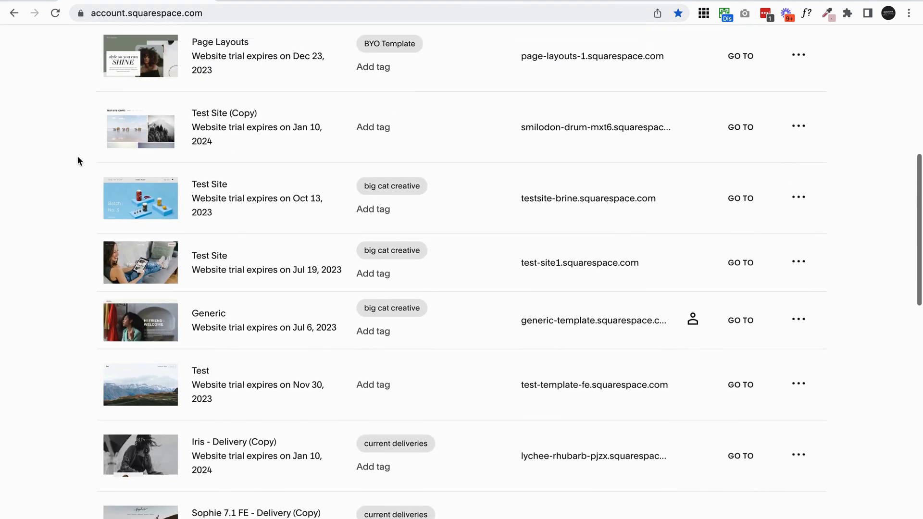
scroll(78, 159, down, 3)
scroll(78, 160, up, 1)
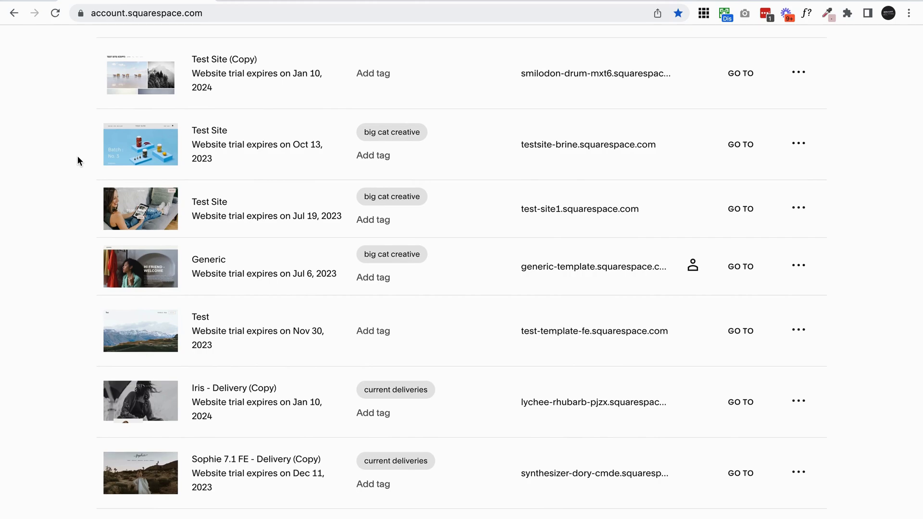
click(796, 207)
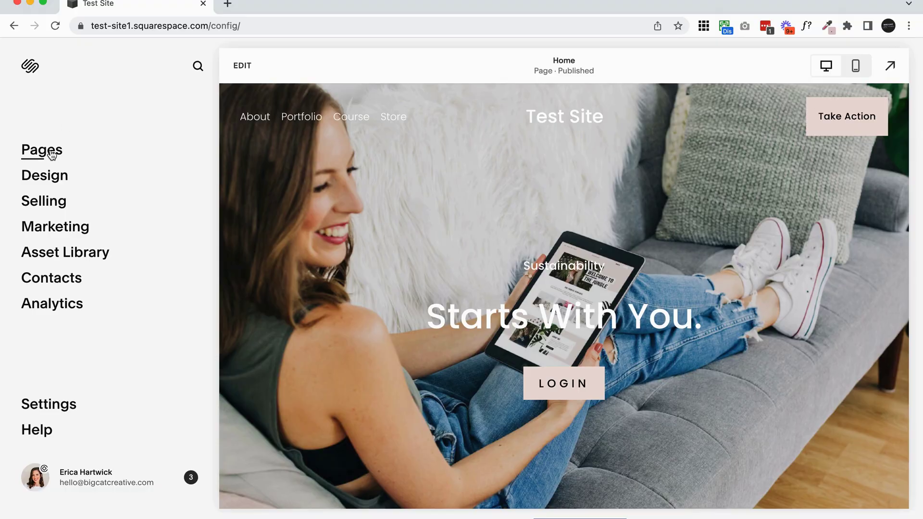
Duplicate the What We Do page from the About folder and keep the suggested name for the copy
click(50, 151)
scroll(106, 142, down, 2)
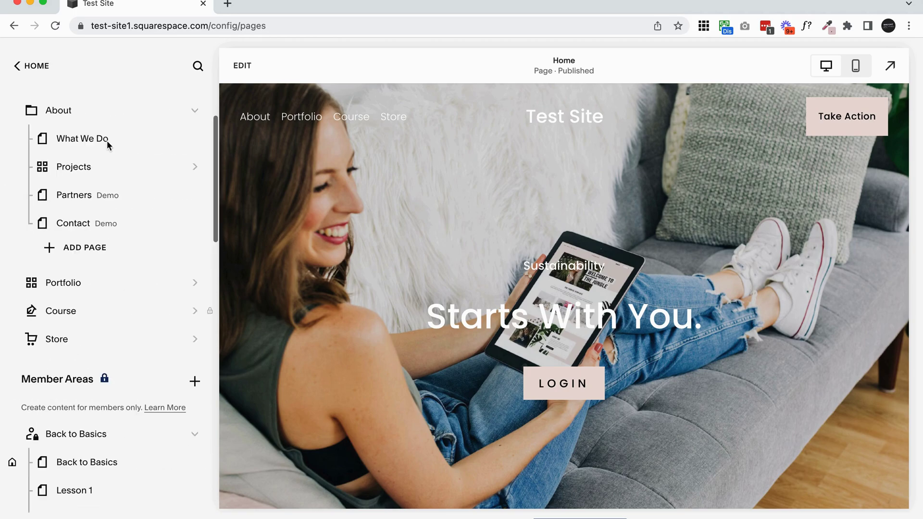
scroll(107, 145, down, 4)
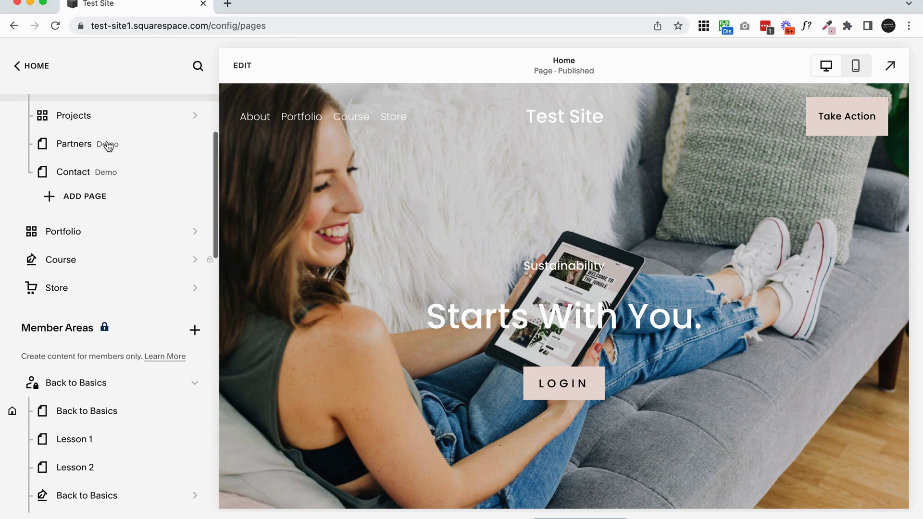
scroll(107, 144, up, 5)
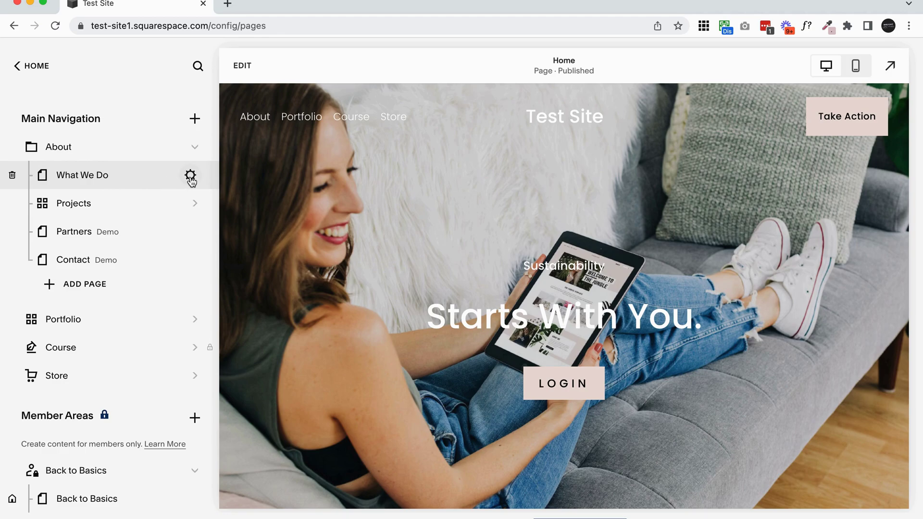
click(190, 175)
scroll(585, 232, down, 3)
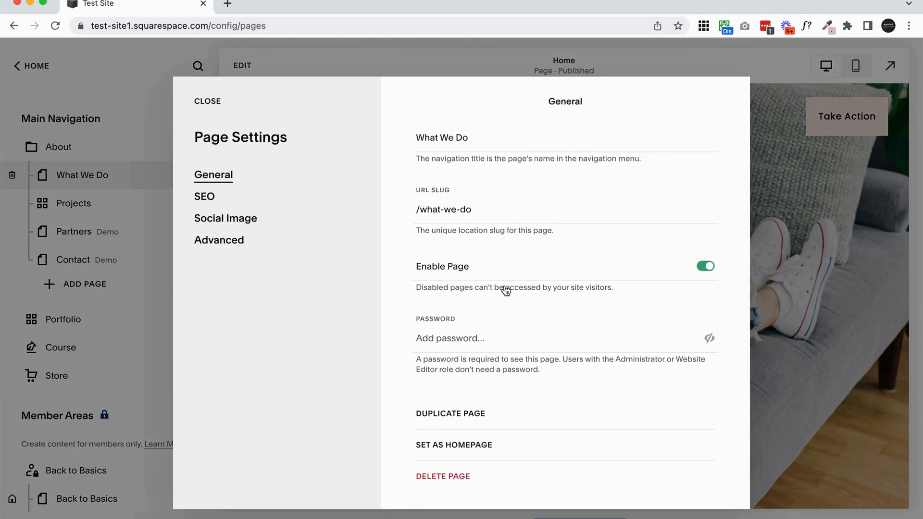
click(480, 414)
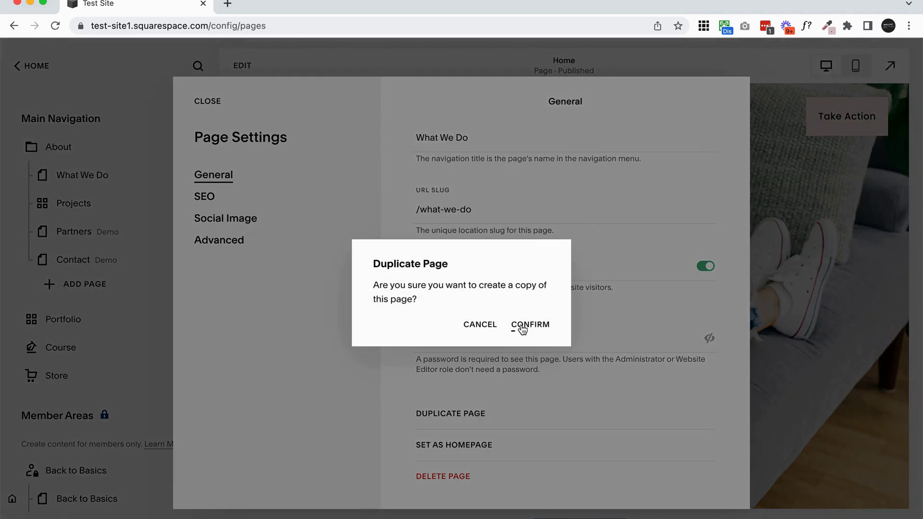
click(521, 329)
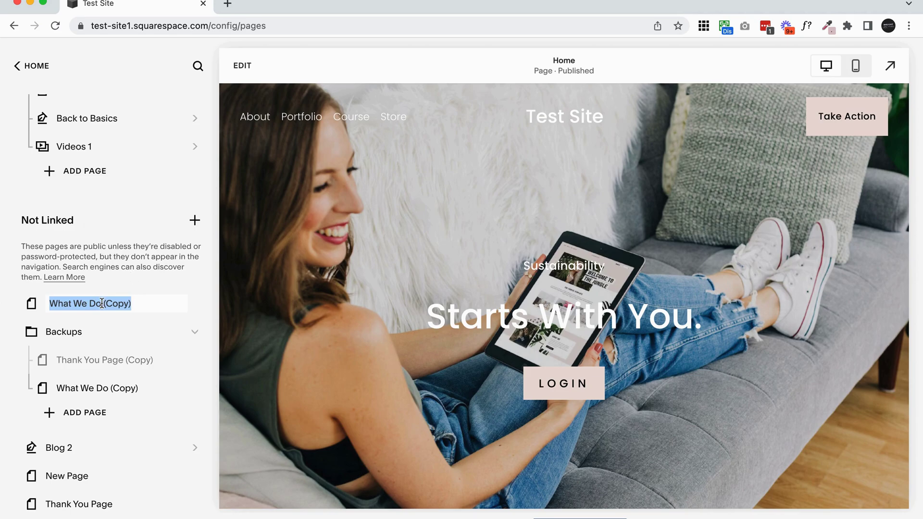
click(135, 229)
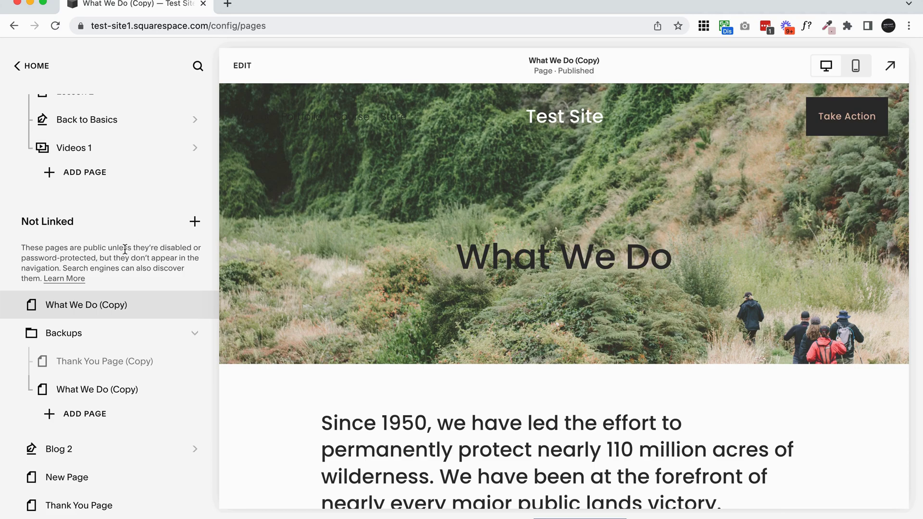
Examine the URL slug in the page settings of the original What We Do page, then close the settings
scroll(126, 281, up, 4)
scroll(105, 204, up, 8)
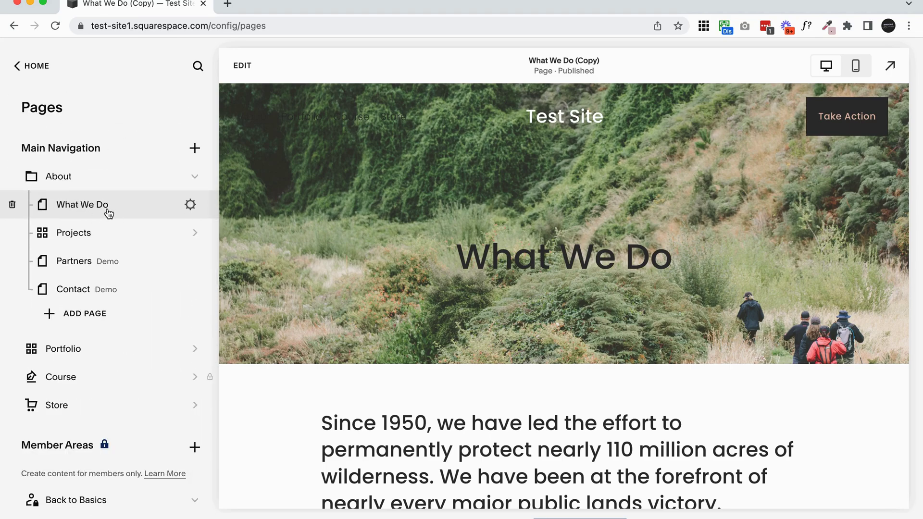
scroll(108, 213, down, 12)
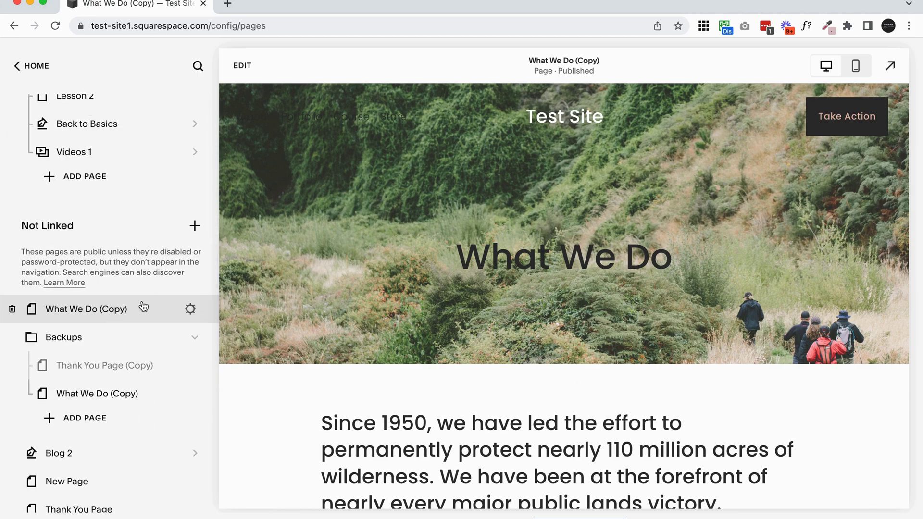
scroll(143, 308, up, 10)
scroll(143, 310, down, 10)
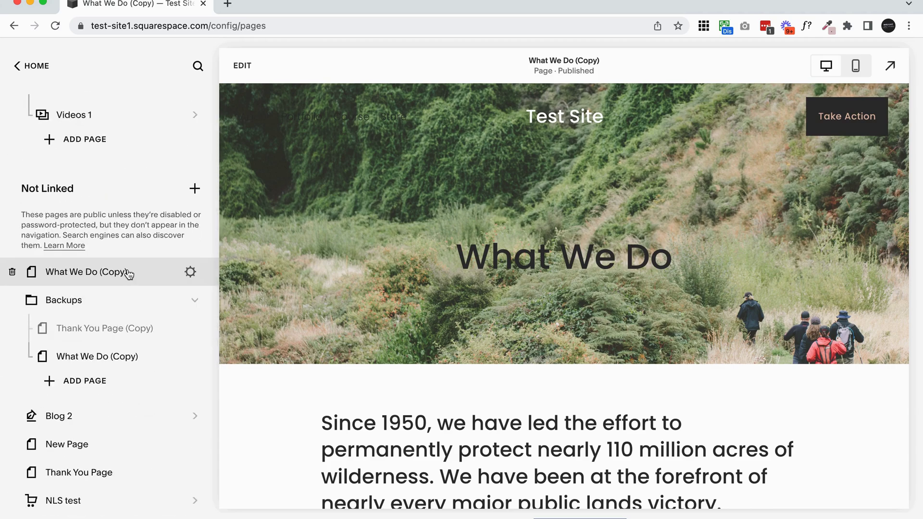
scroll(110, 274, up, 10)
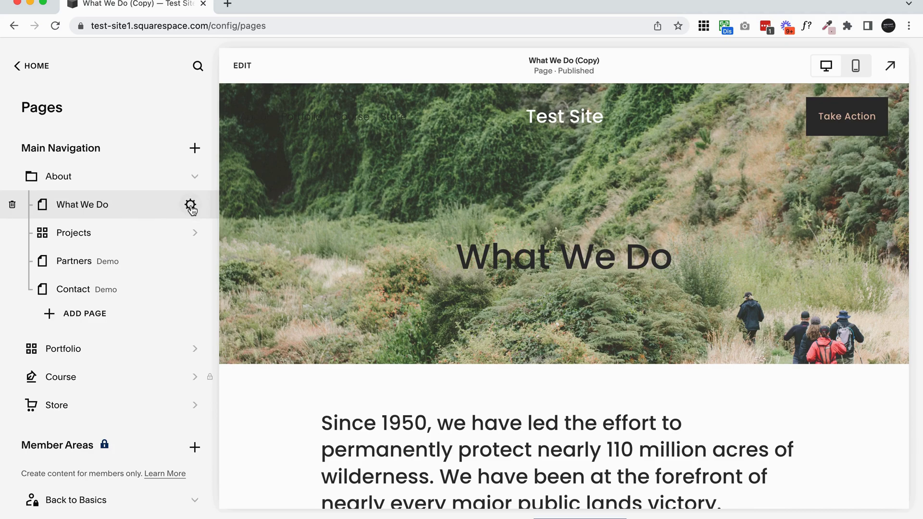
click(190, 205)
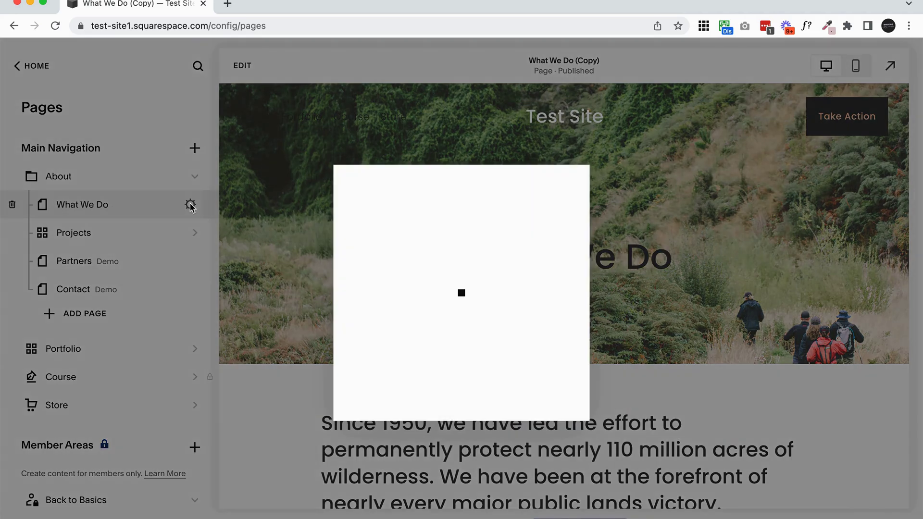
drag(424, 337, 486, 336)
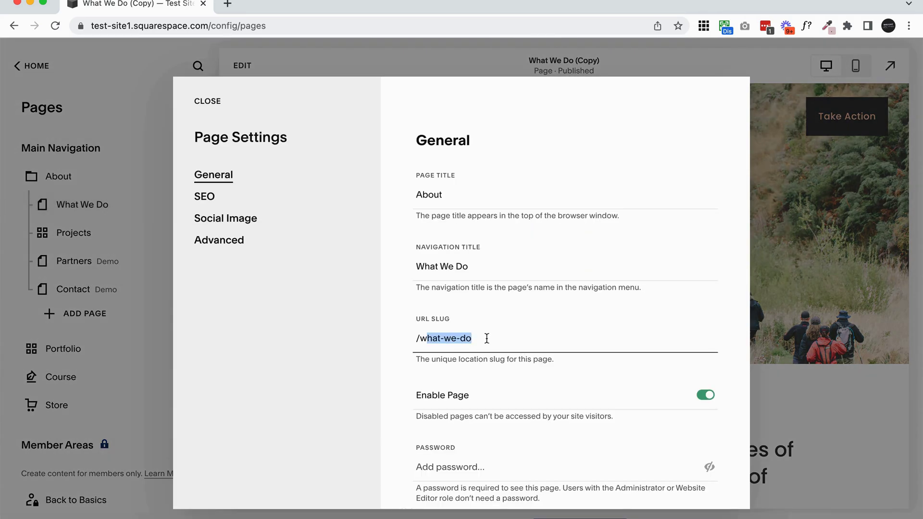
click(486, 336)
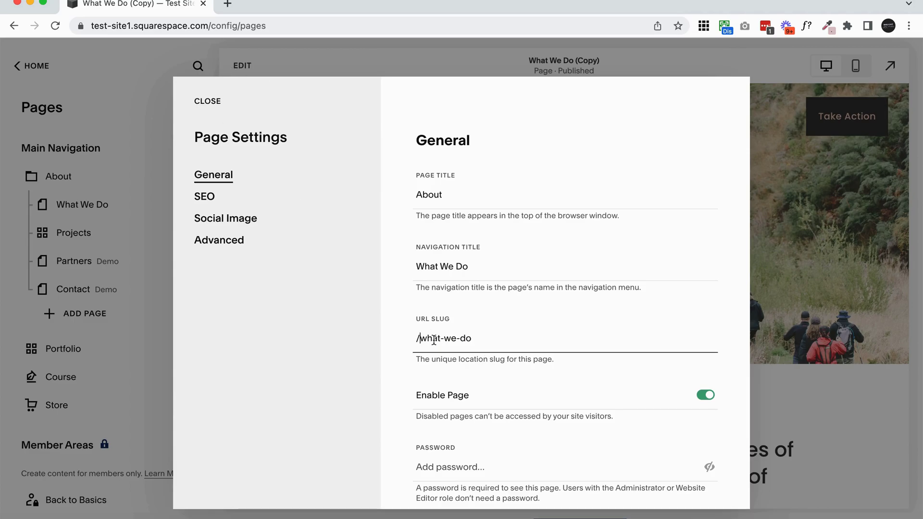
drag(423, 339, 496, 342)
click(496, 342)
click(212, 102)
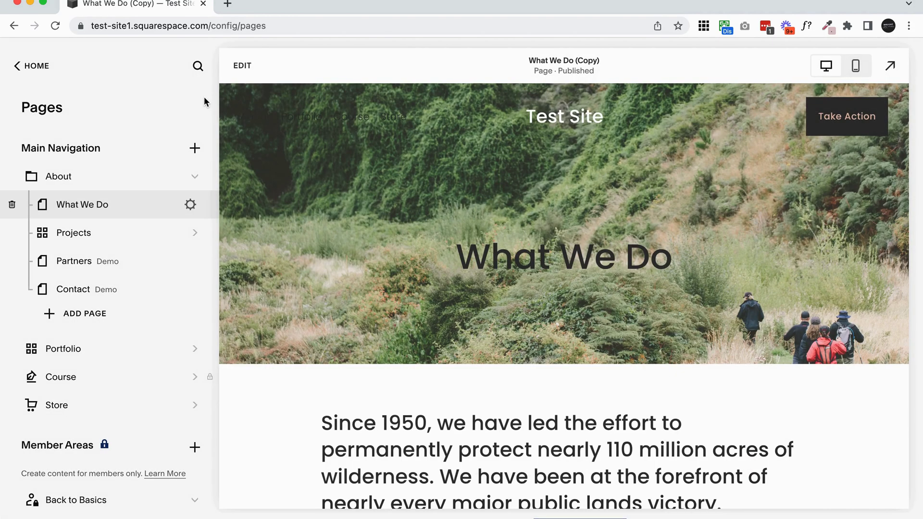
Review where the original What We Do page and its copy sit in the page list and look over the copy's preview
scroll(128, 367, down, 6)
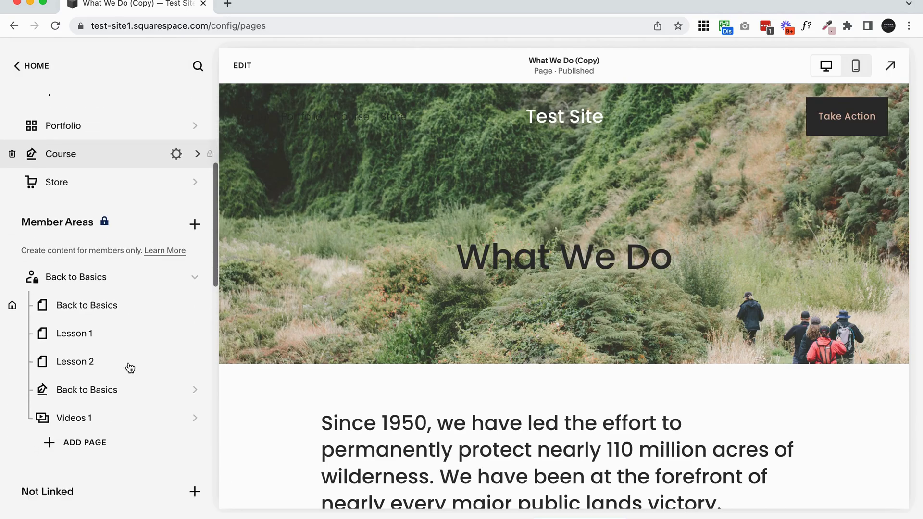
scroll(129, 368, up, 6)
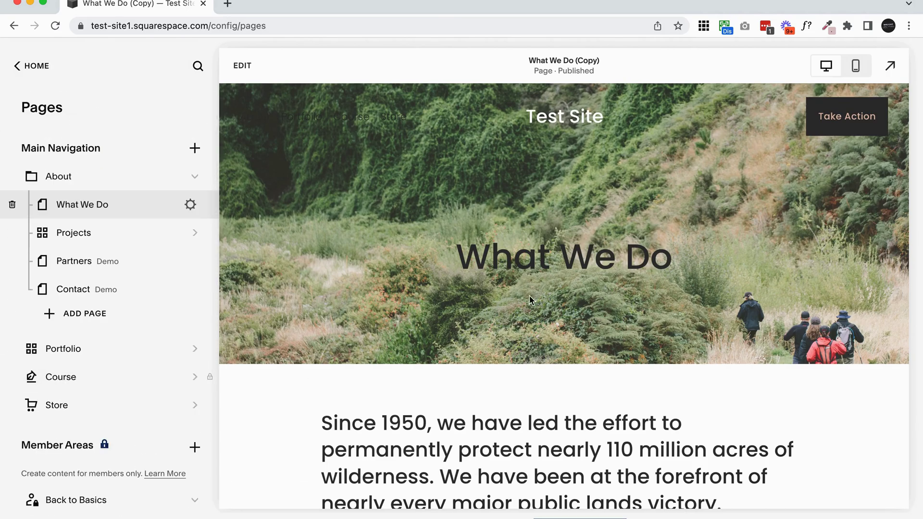
scroll(531, 239, down, 3)
scroll(531, 239, up, 3)
scroll(154, 287, down, 6)
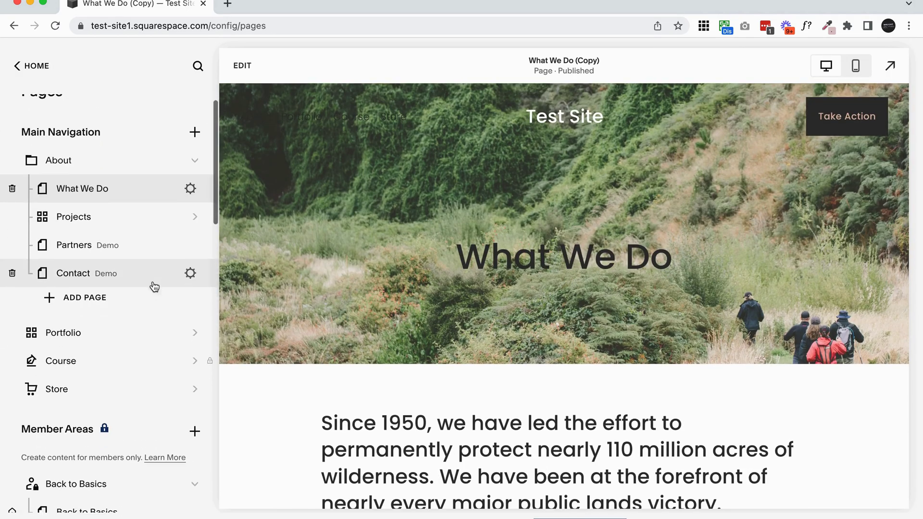
scroll(154, 287, down, 1)
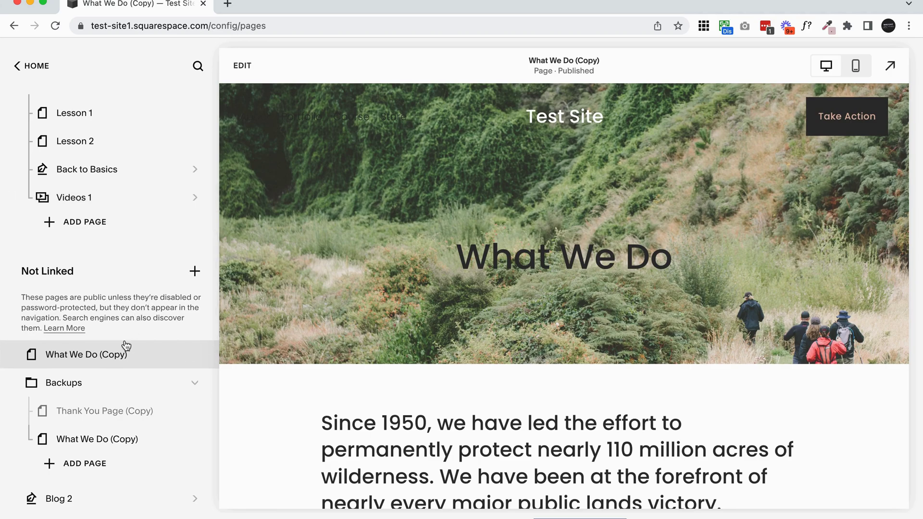
scroll(500, 278, down, 1)
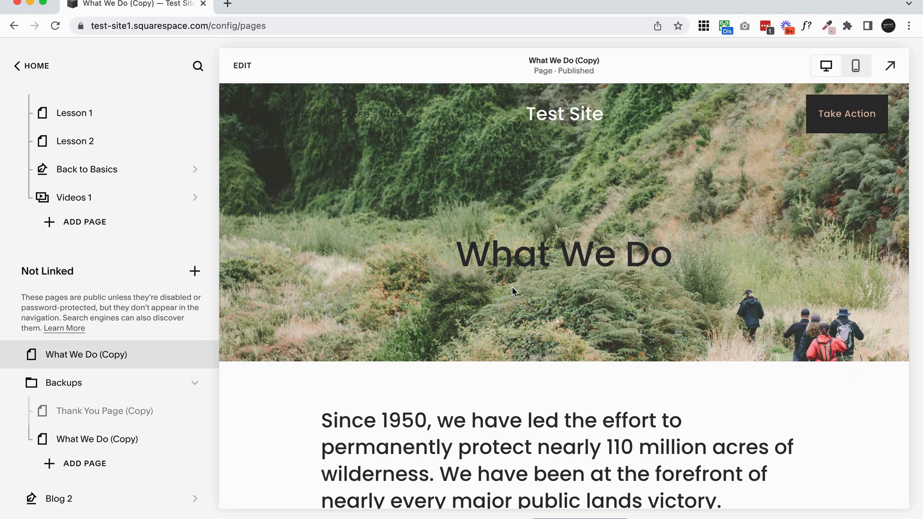
scroll(137, 350, up, 3)
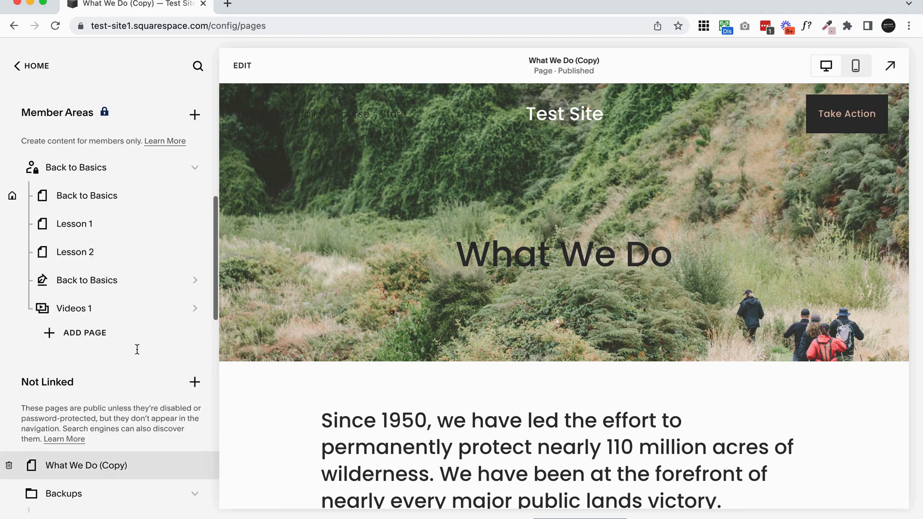
scroll(137, 350, up, 7)
scroll(141, 208, down, 3)
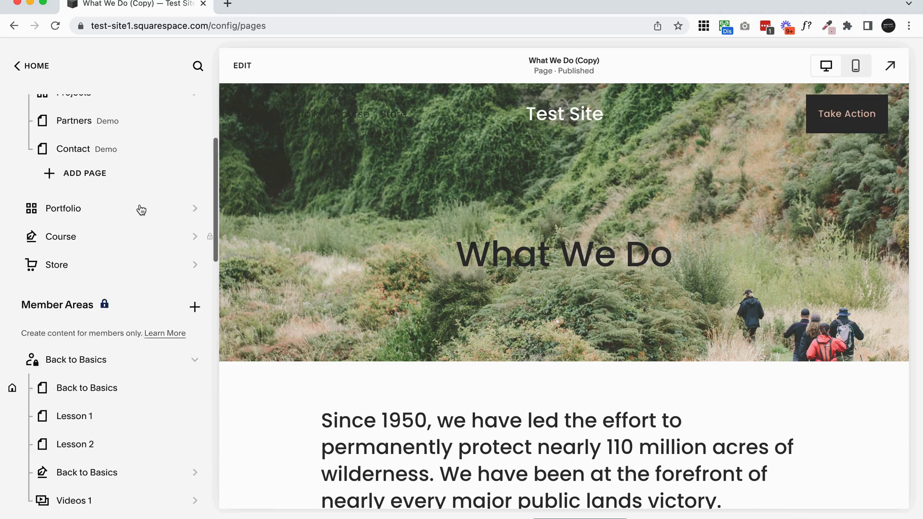
scroll(141, 208, down, 6)
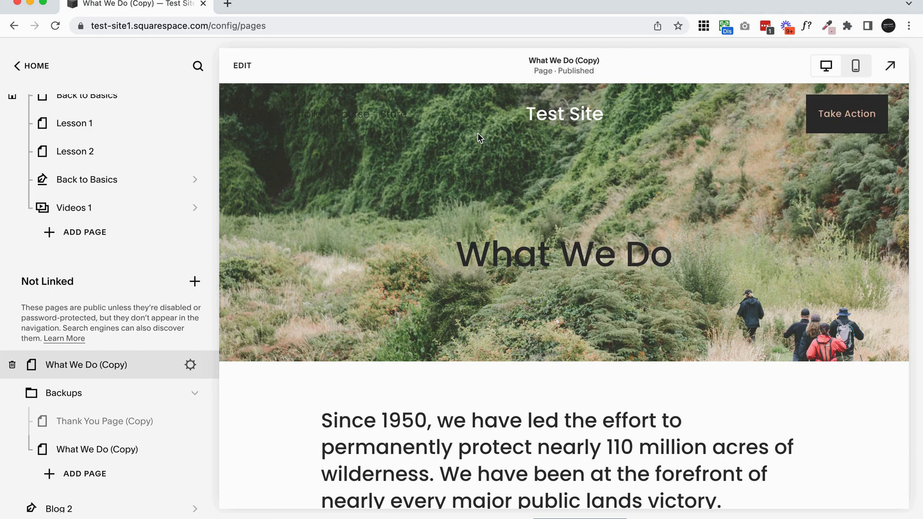
scroll(120, 302, up, 6)
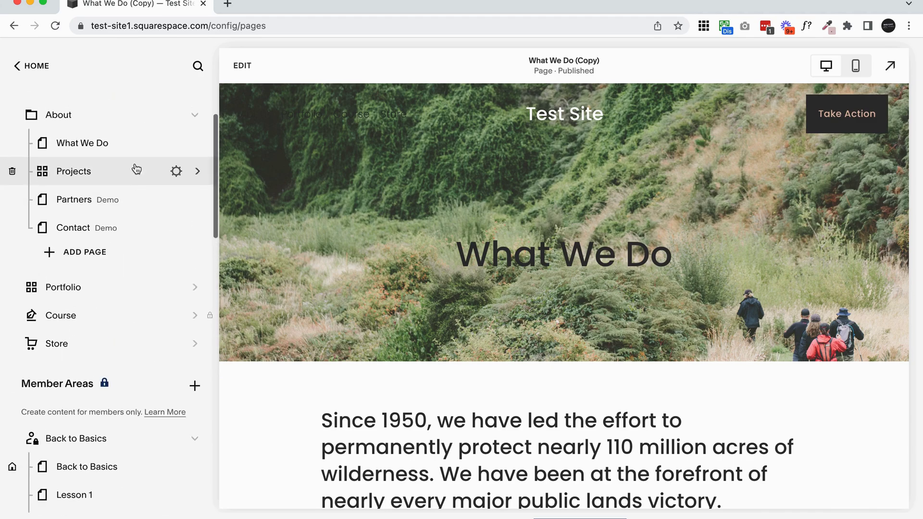
scroll(123, 160, down, 2)
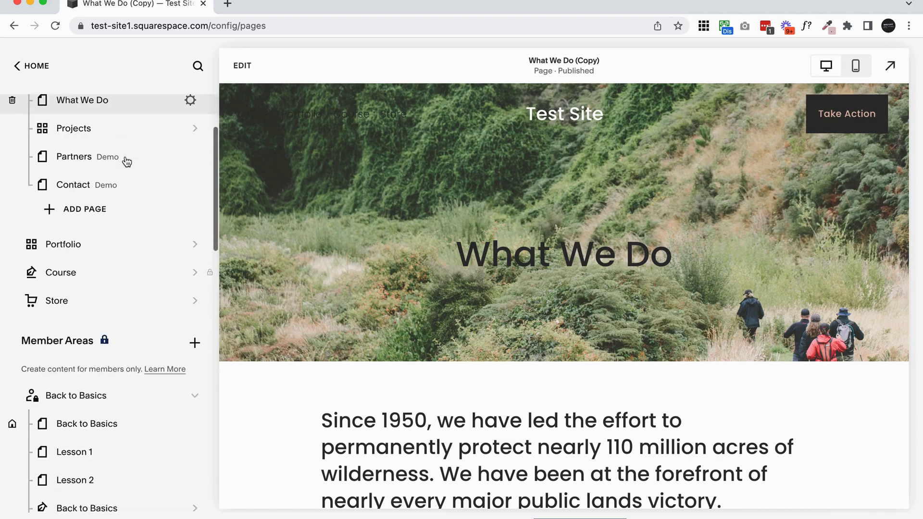
scroll(126, 161, down, 8)
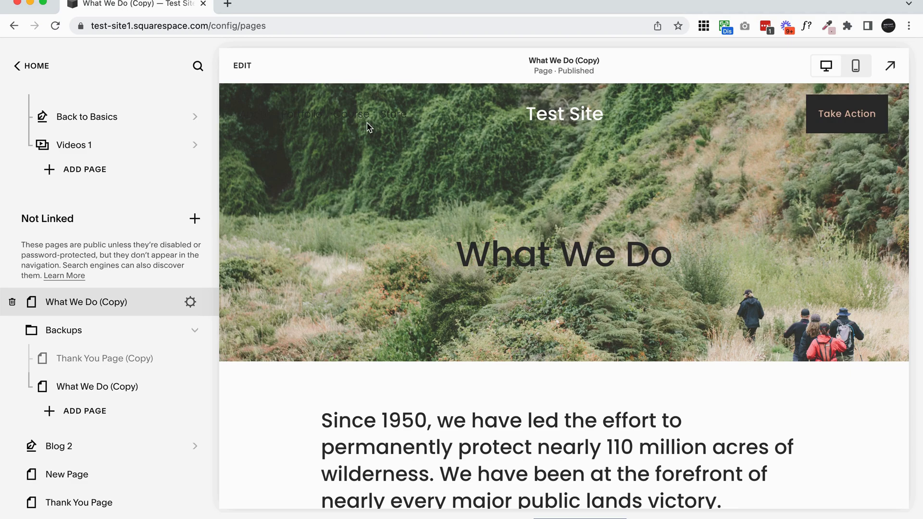
scroll(261, 299, down, 1)
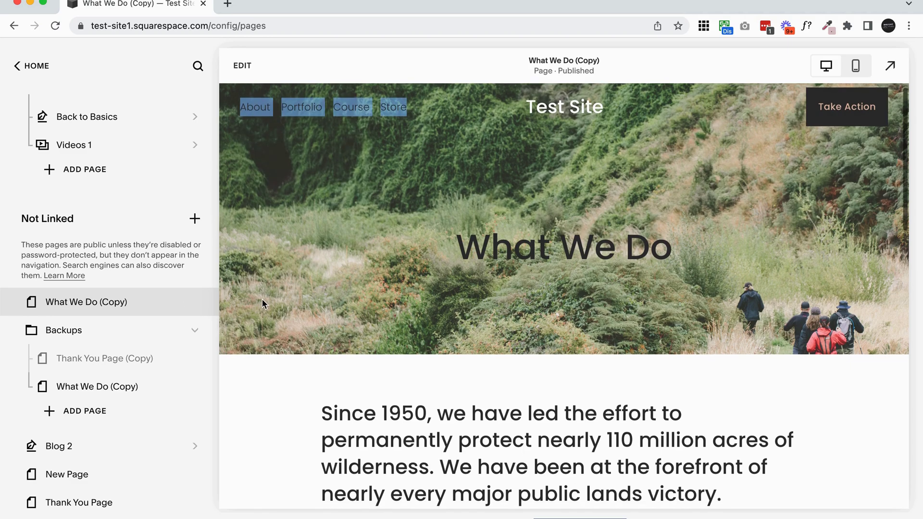
scroll(284, 346, up, 1)
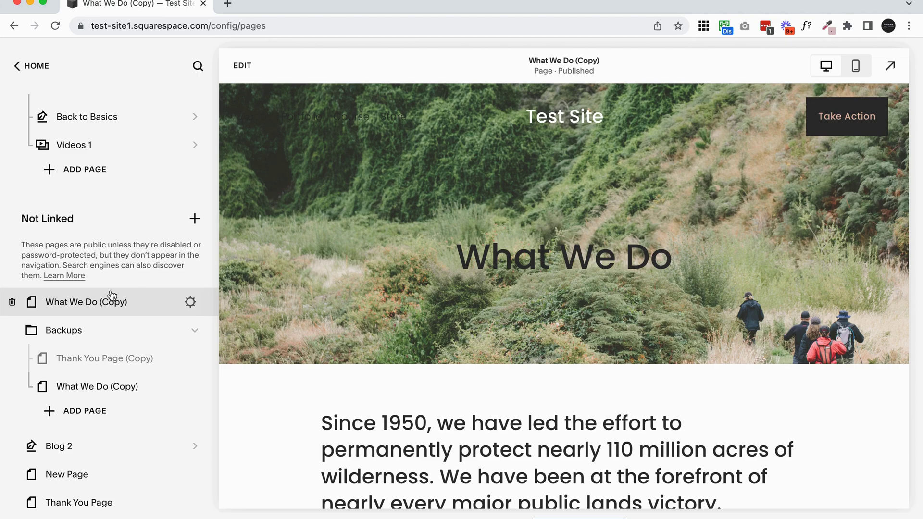
Disable the new What We Do (Copy) page under Not Linked, save its settings and look through its preview
click(191, 302)
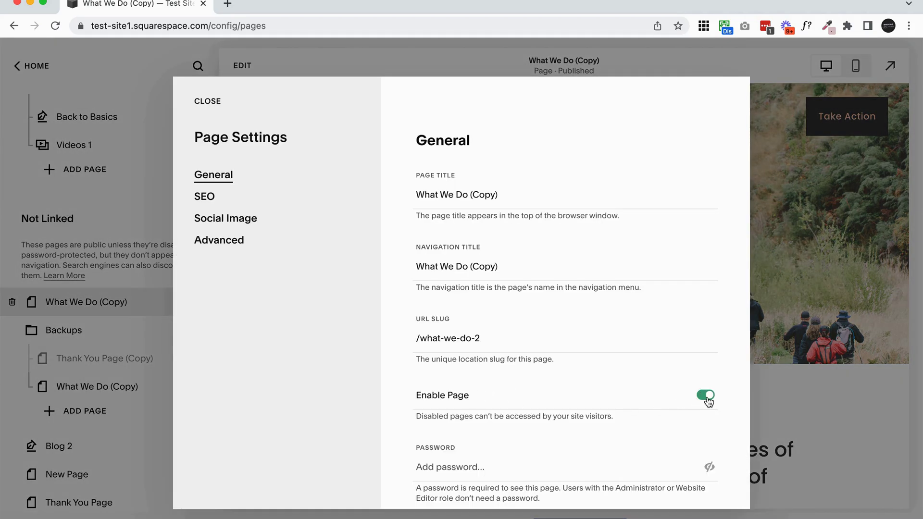
click(706, 396)
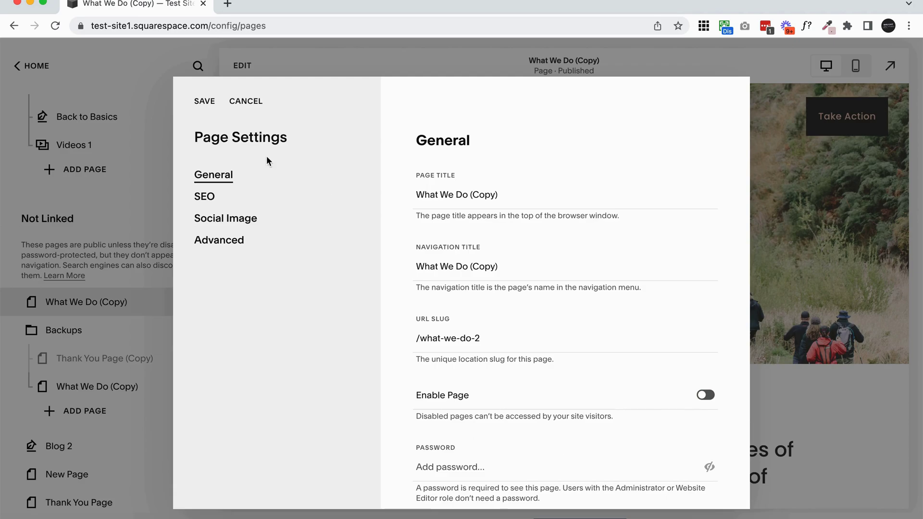
click(212, 103)
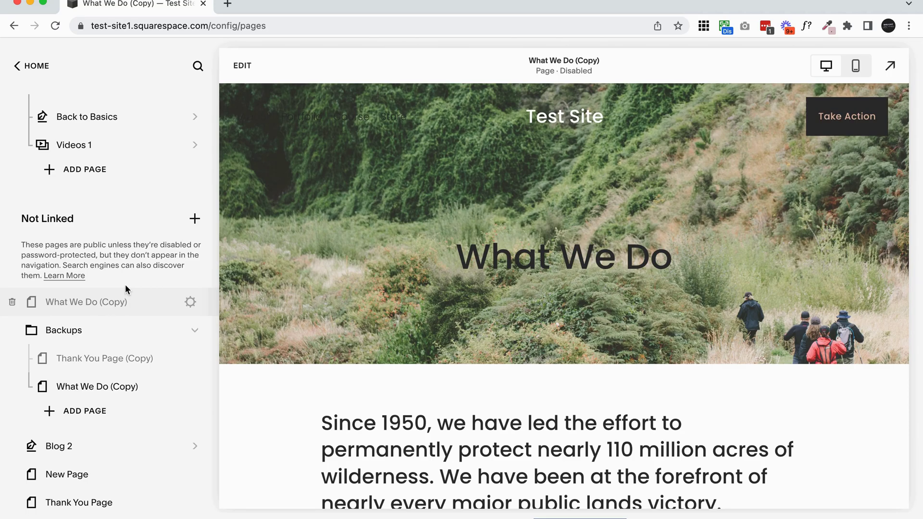
scroll(634, 270, down, 15)
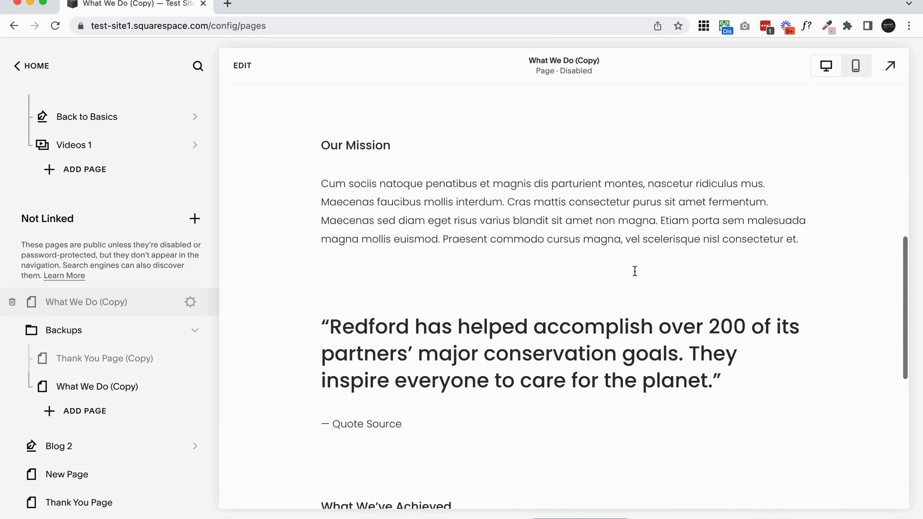
Look through the page types that can be added under Not Linked, down to Folder, then close the list without adding one
scroll(635, 271, up, 15)
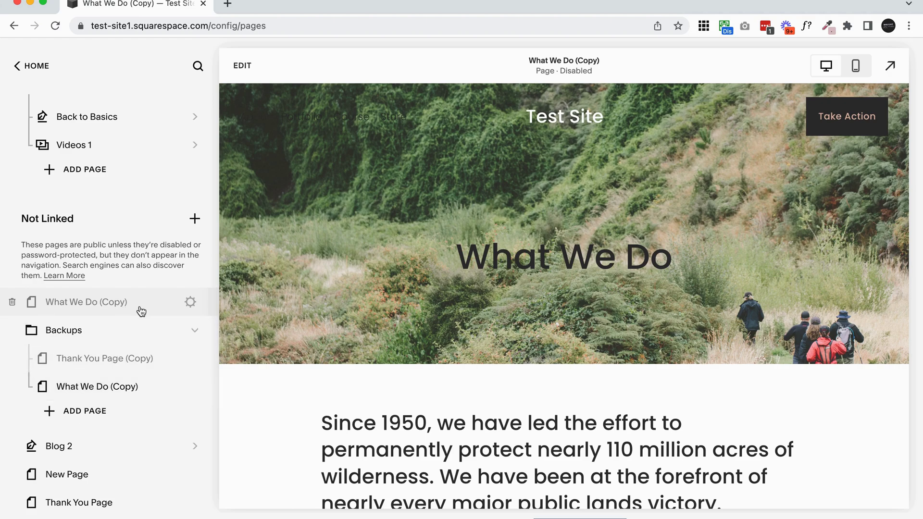
click(195, 219)
scroll(281, 365, down, 2)
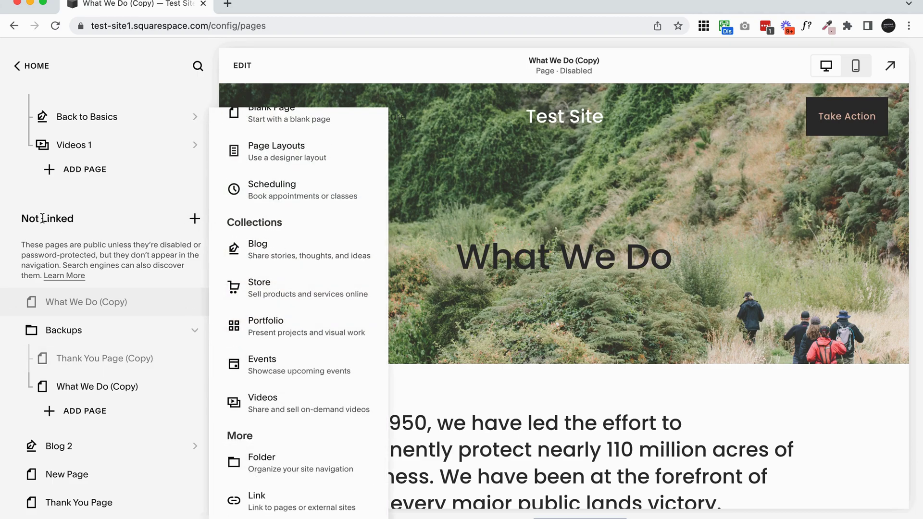
click(24, 216)
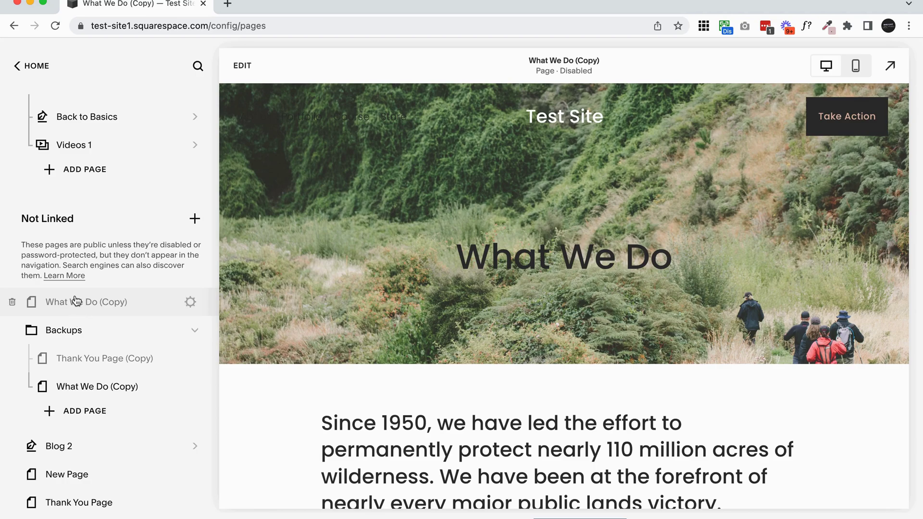
Move the disabled What We Do (Copy) page from Not Linked into the Backups folder, then collapse and expand the folder
drag(76, 302, 84, 358)
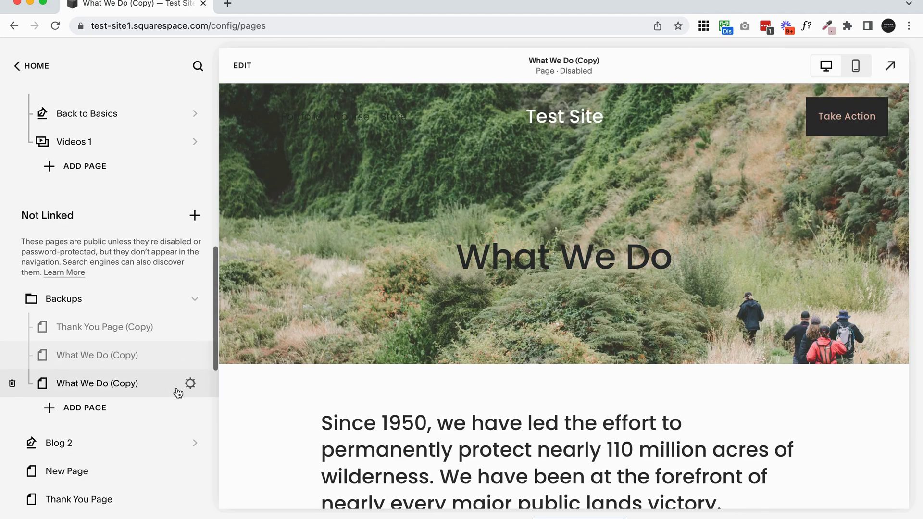
click(195, 302)
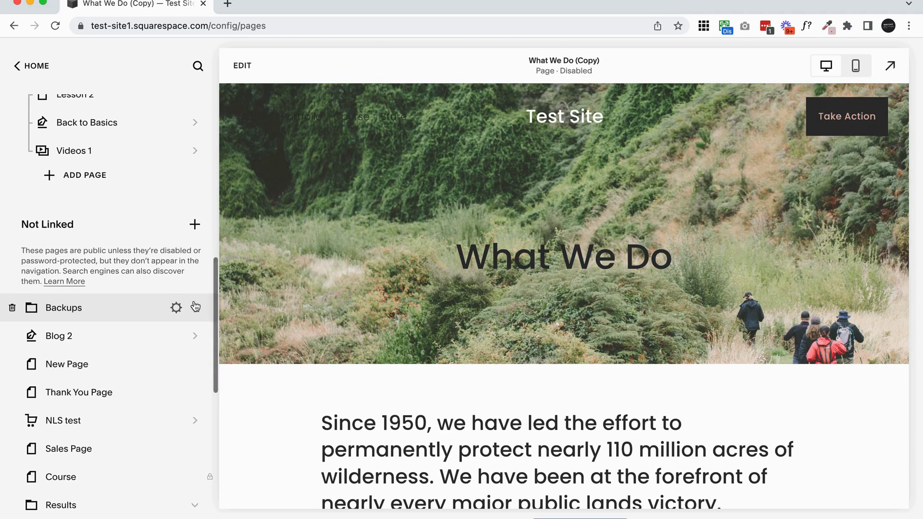
click(193, 306)
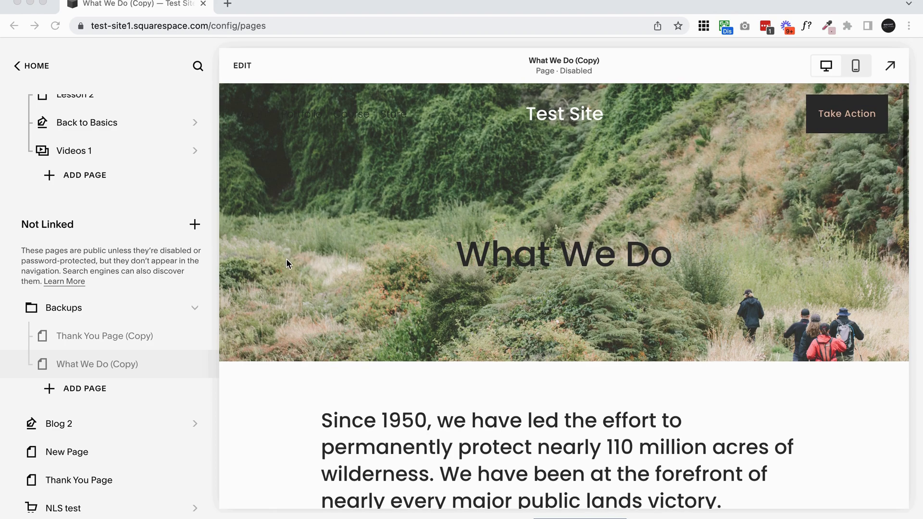
Open the disabled What We Do (Copy) page for editing and look over its banner and opening text
scroll(287, 289, down, 1)
click(242, 65)
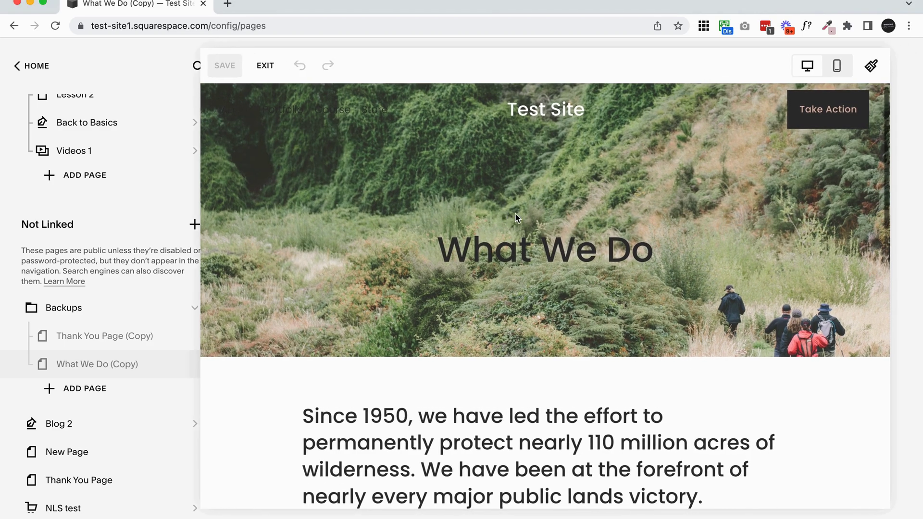
scroll(515, 214, down, 3)
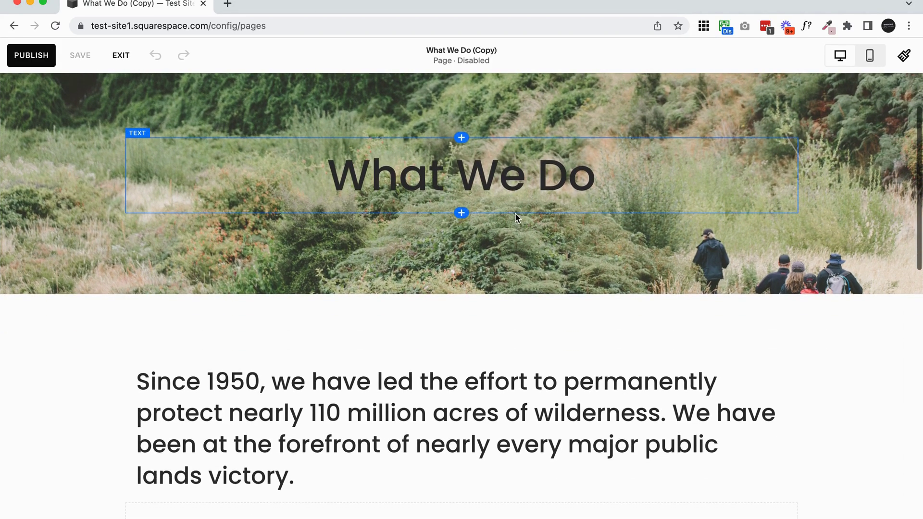
scroll(515, 212, down, 3)
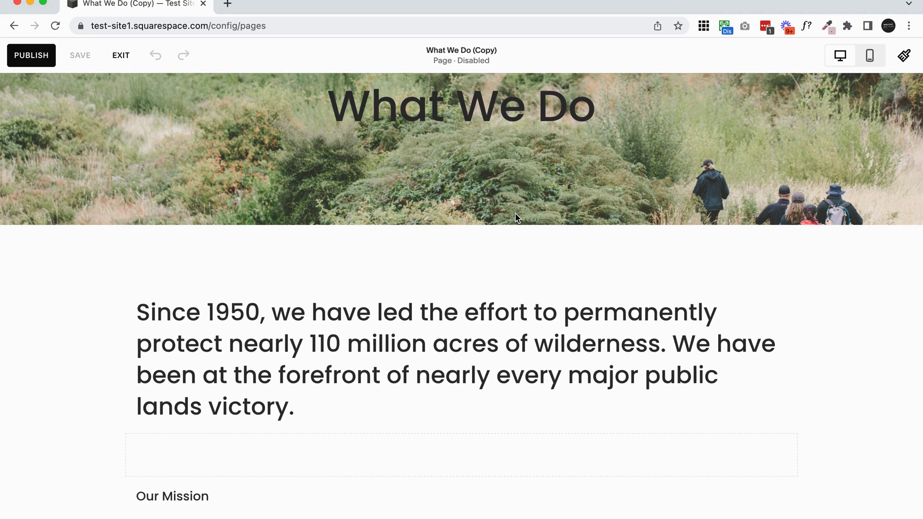
scroll(515, 212, down, 3)
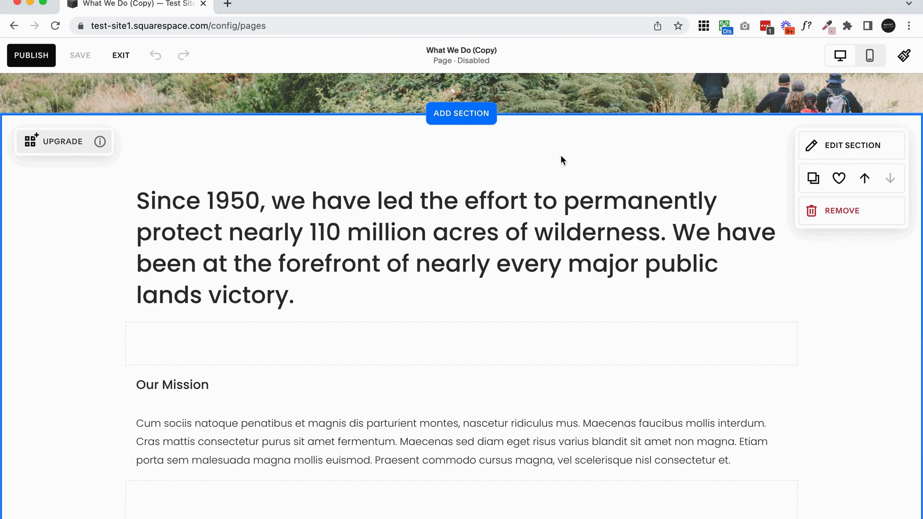
Examine the page's sections from the banner through Our Mission and the quote, including the section editing options
scroll(561, 159, up, 5)
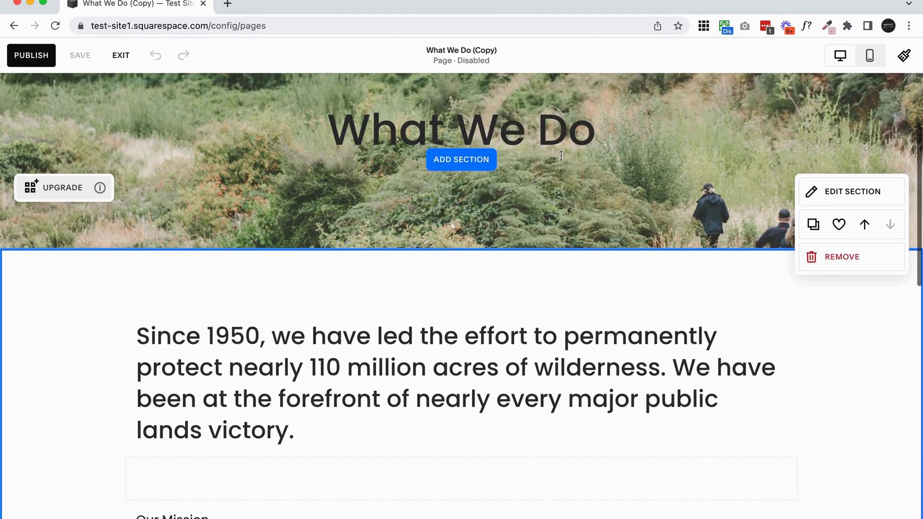
scroll(531, 170, down, 10)
scroll(531, 170, down, 7)
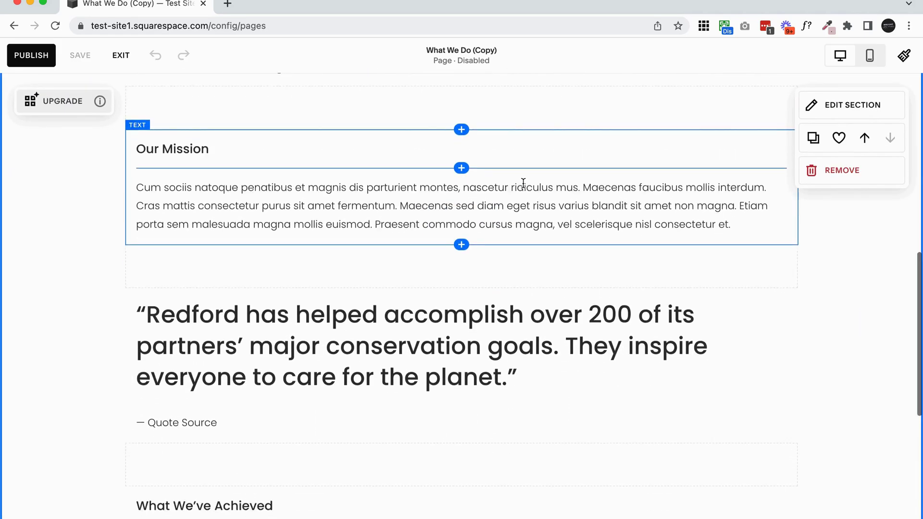
scroll(523, 184, up, 7)
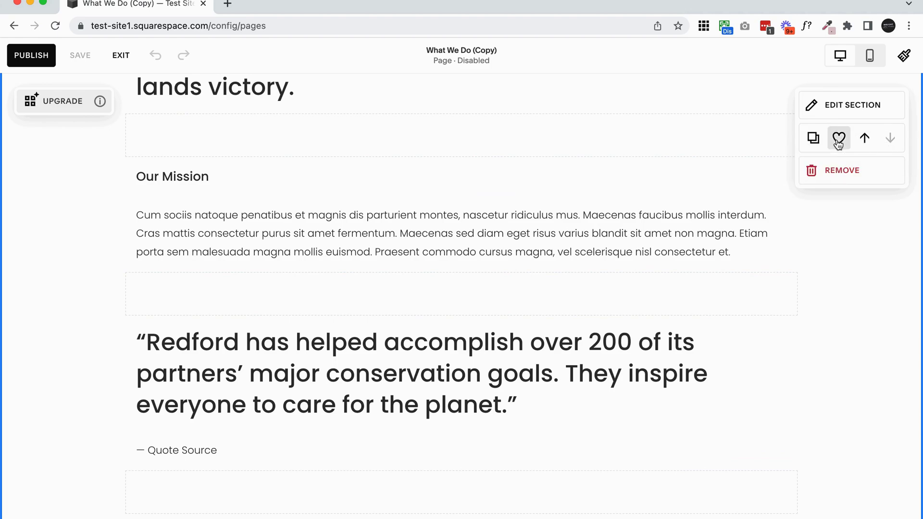
scroll(697, 212, up, 2)
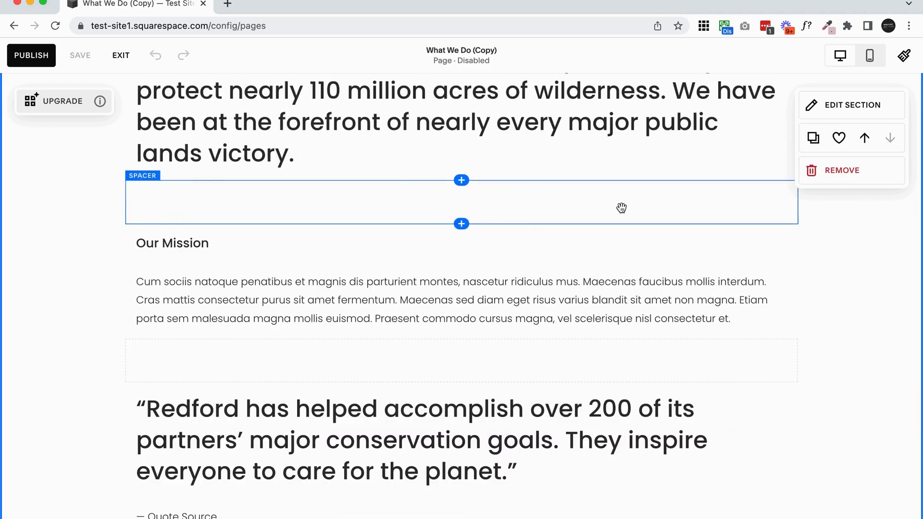
scroll(621, 208, up, 10)
scroll(621, 207, down, 1)
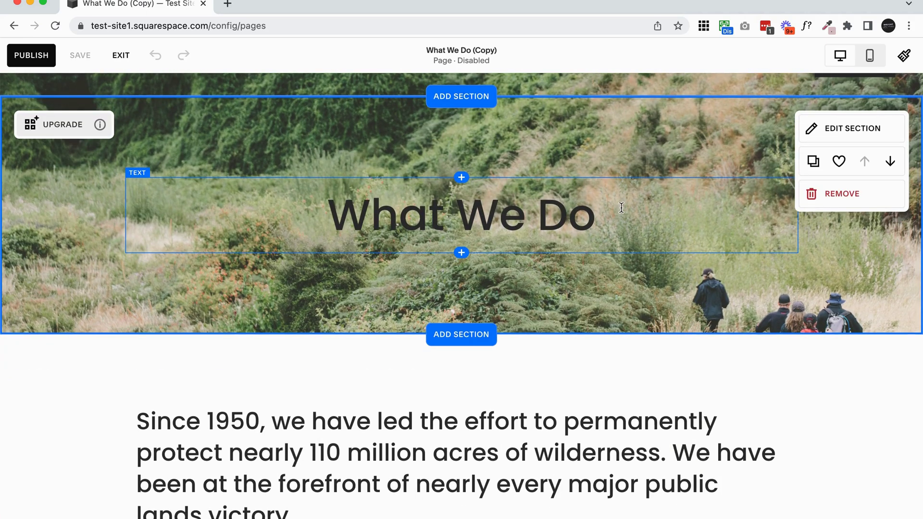
scroll(621, 208, down, 3)
scroll(621, 208, up, 3)
scroll(621, 207, up, 2)
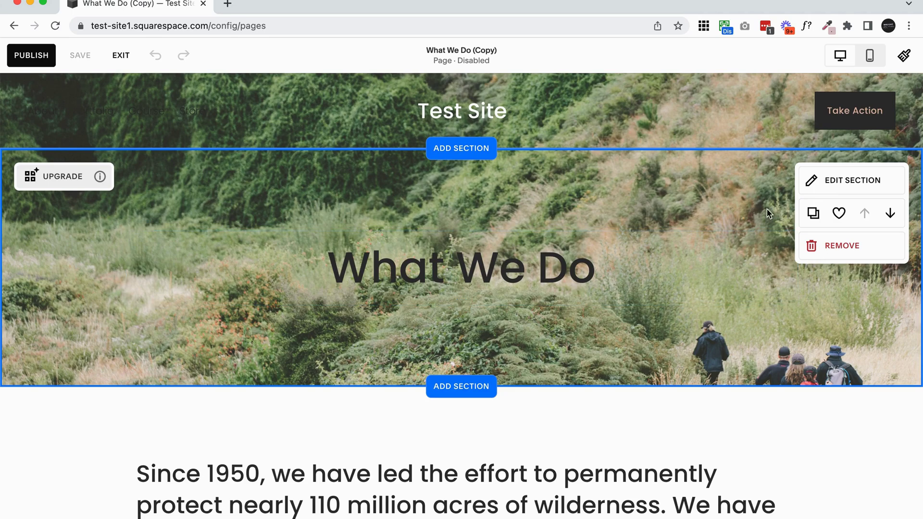
Duplicate the What We Do banner section and start an empty text line below the heading in the upper banner
click(813, 213)
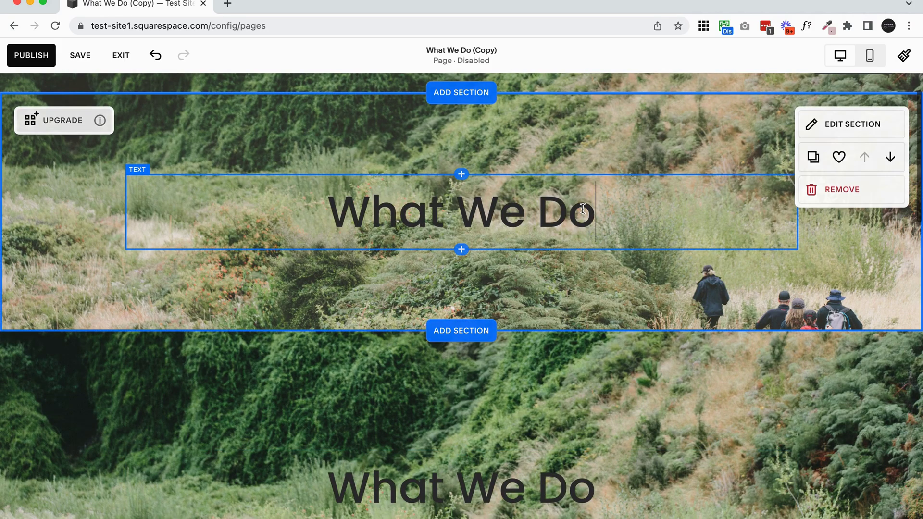
click(595, 211)
key(Return)
key(Escape)
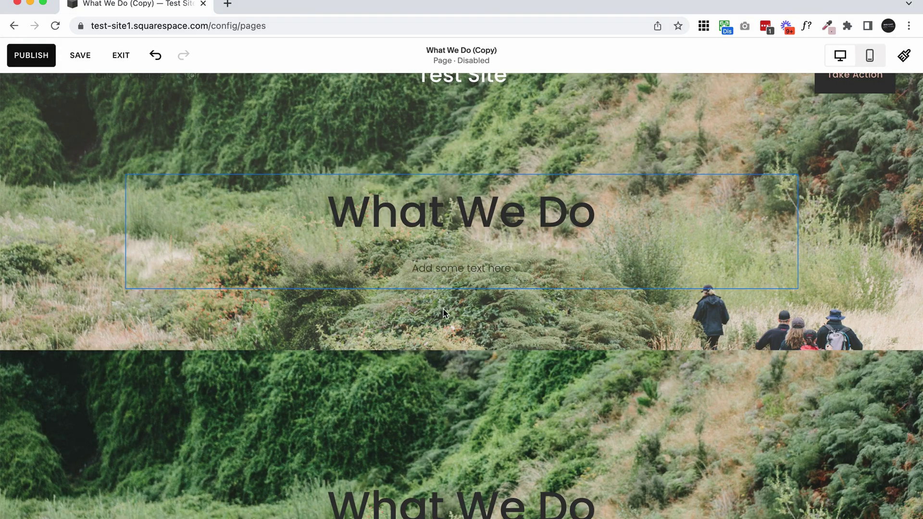
Add a button labelled Learn more below the upper banner's text, check its content and design options, and close them
click(462, 288)
click(692, 241)
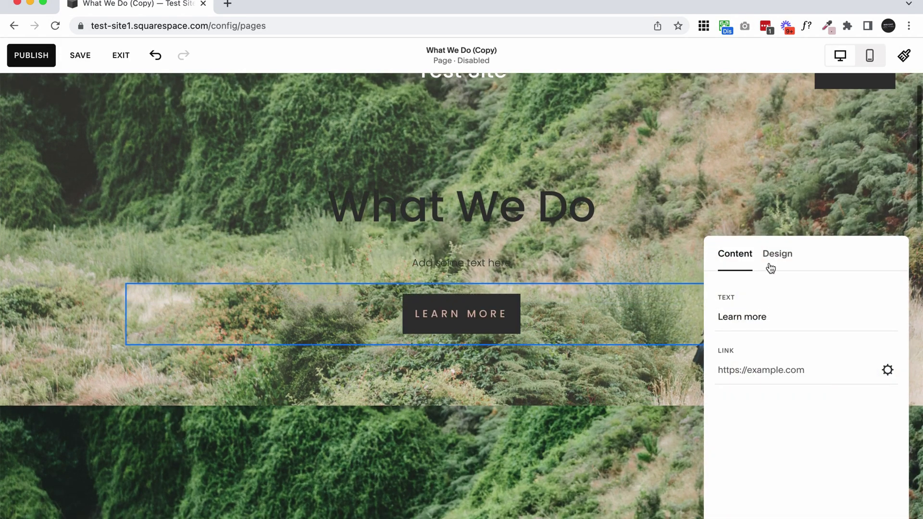
click(777, 253)
click(735, 253)
key(Escape)
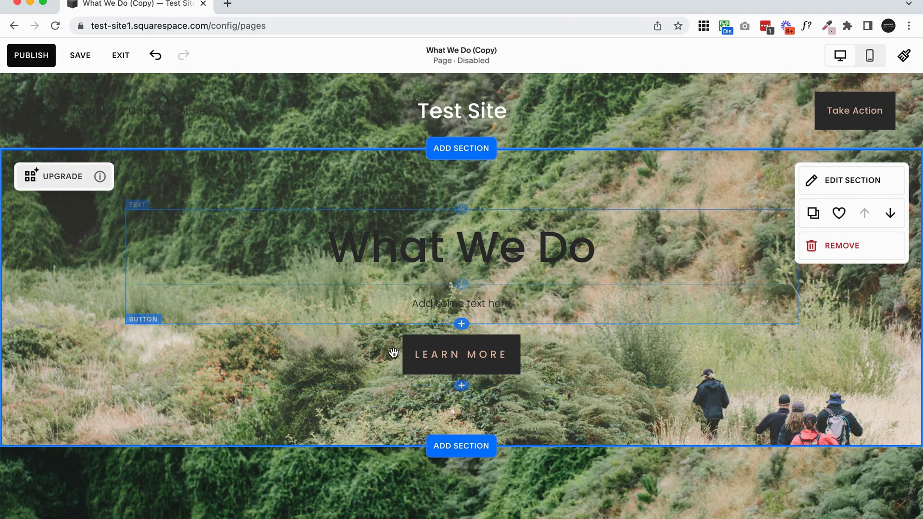
Remove the upper What We Do banner section with the Learn more button and keep the plain duplicate
scroll(518, 344, down, 6)
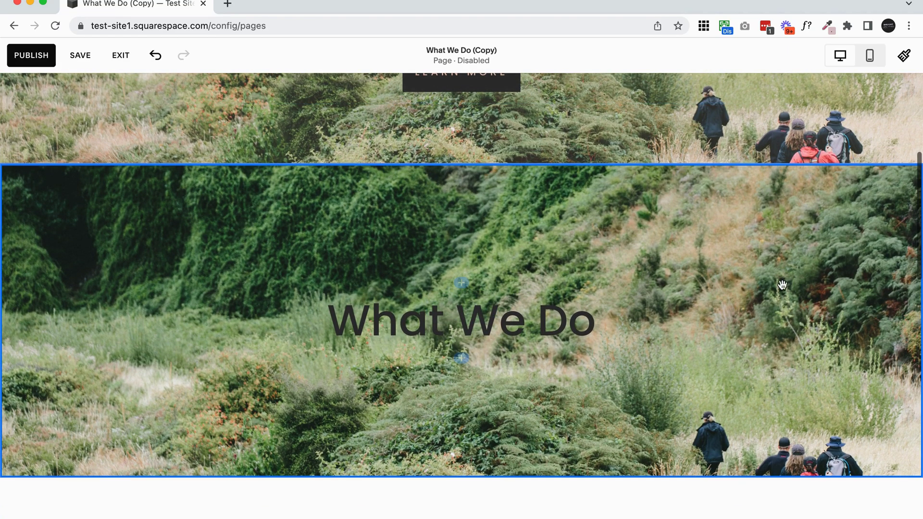
mouse_move(781, 285)
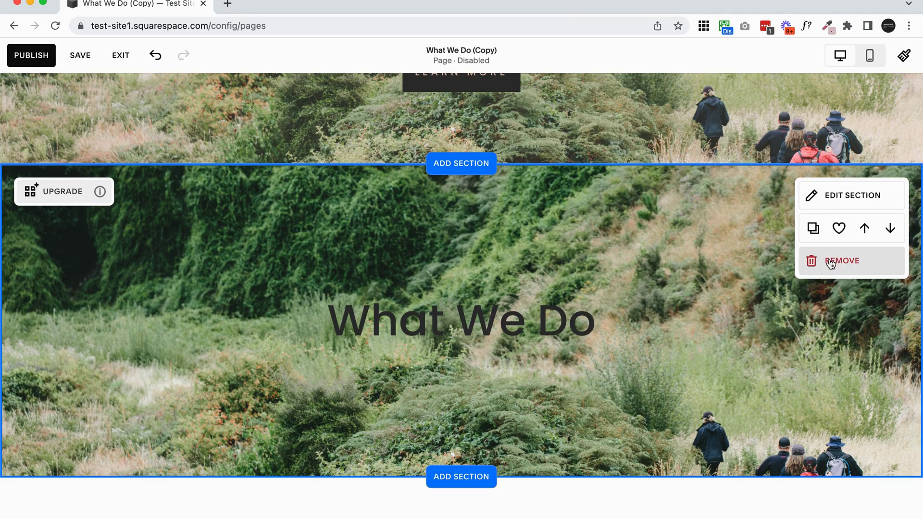
click(814, 262)
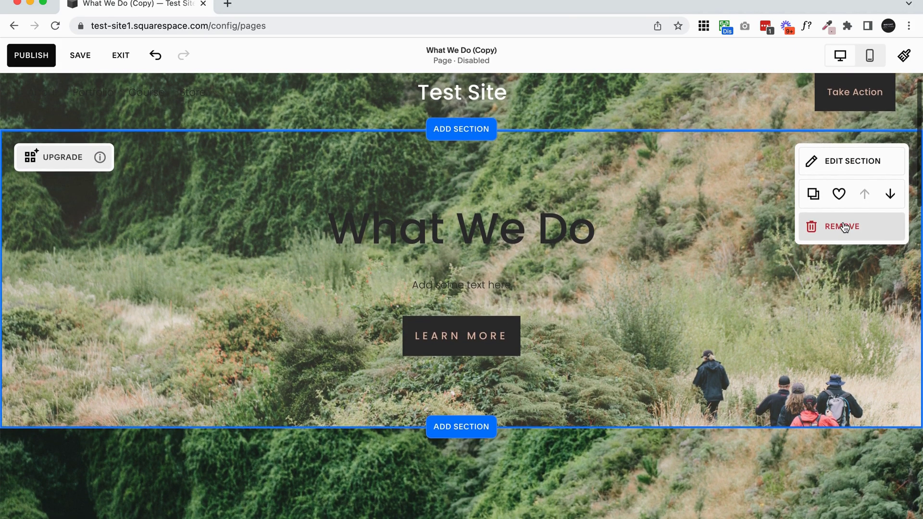
click(842, 223)
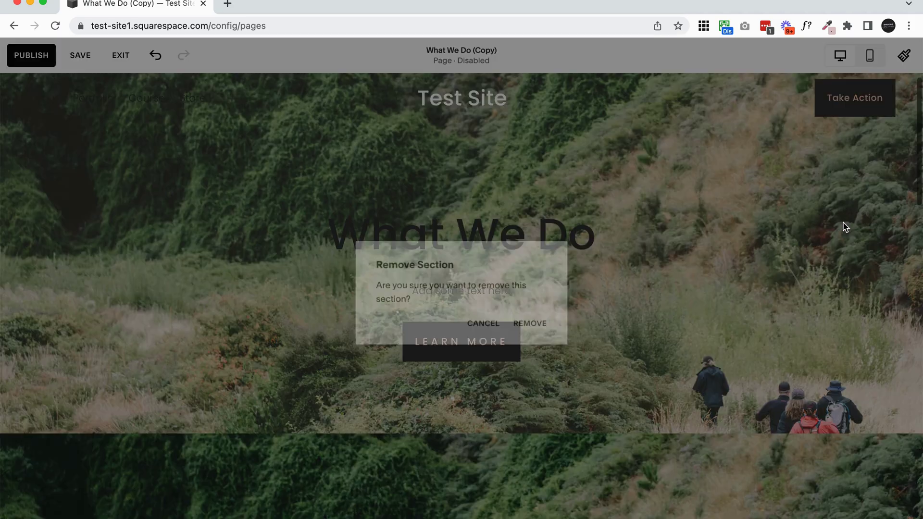
click(540, 325)
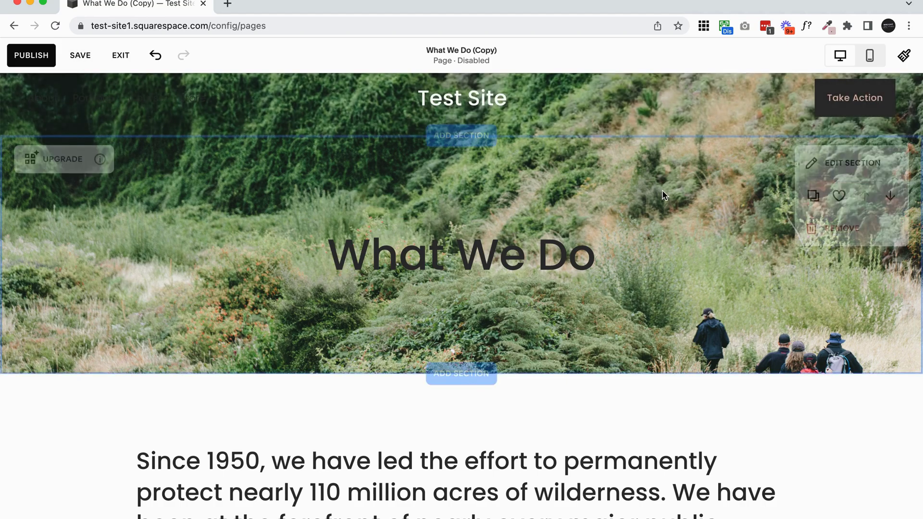
Duplicate the remaining What We Do banner section and compare the two stacked banners
click(811, 202)
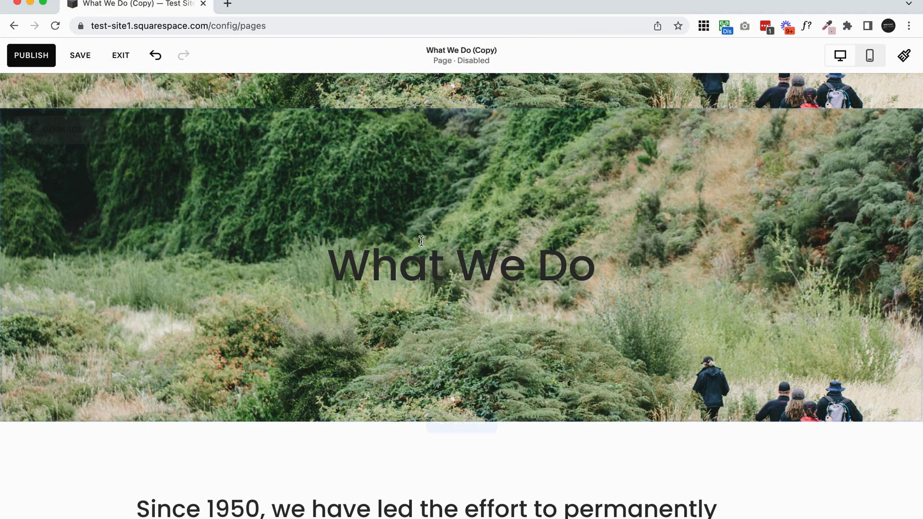
scroll(349, 186, up, 4)
scroll(486, 229, up, 2)
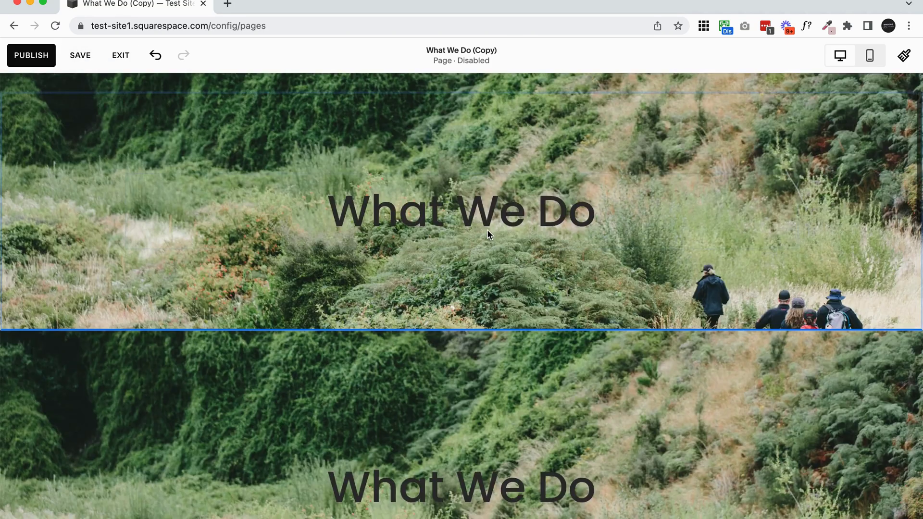
scroll(487, 229, down, 7)
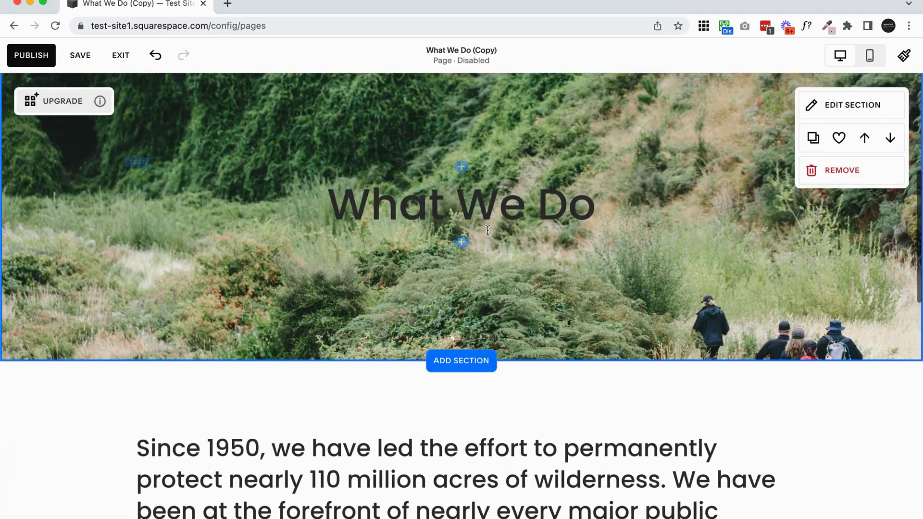
scroll(486, 234, up, 3)
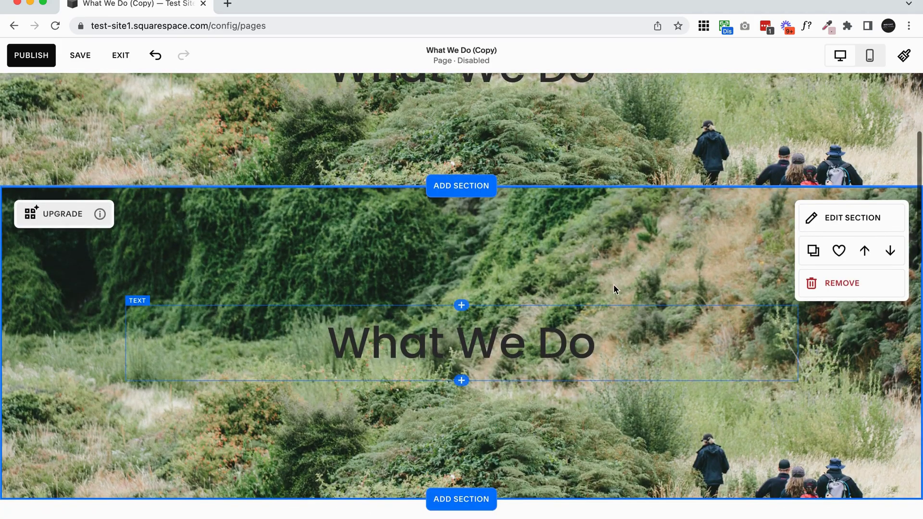
scroll(691, 255, up, 5)
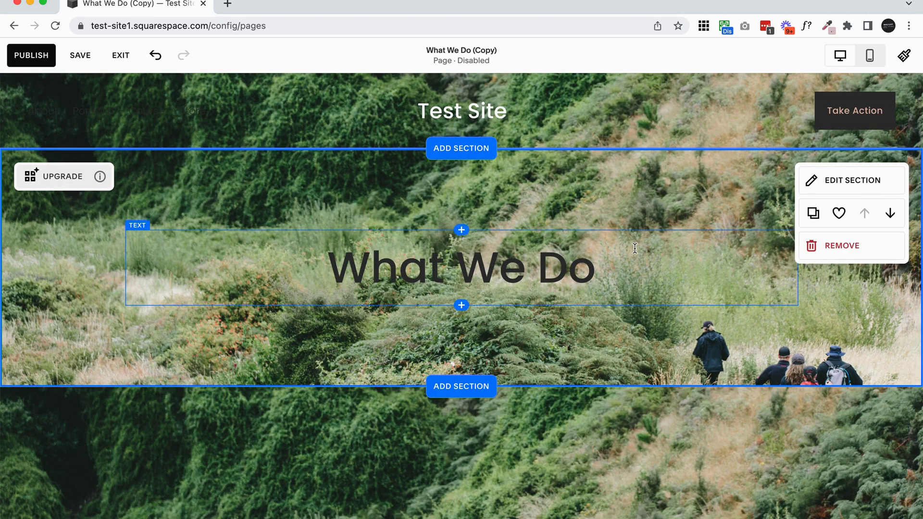
scroll(677, 271, down, 3)
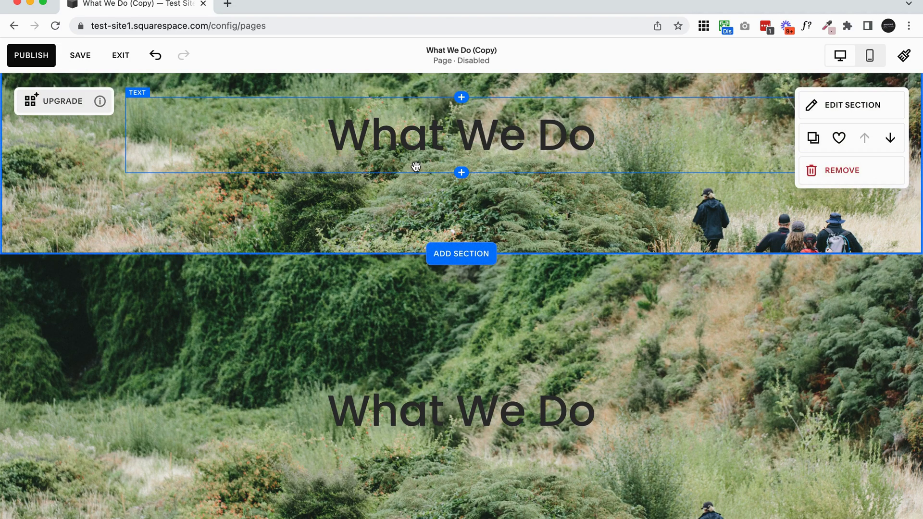
Remove the lower of the two What We Do banner sections
click(826, 351)
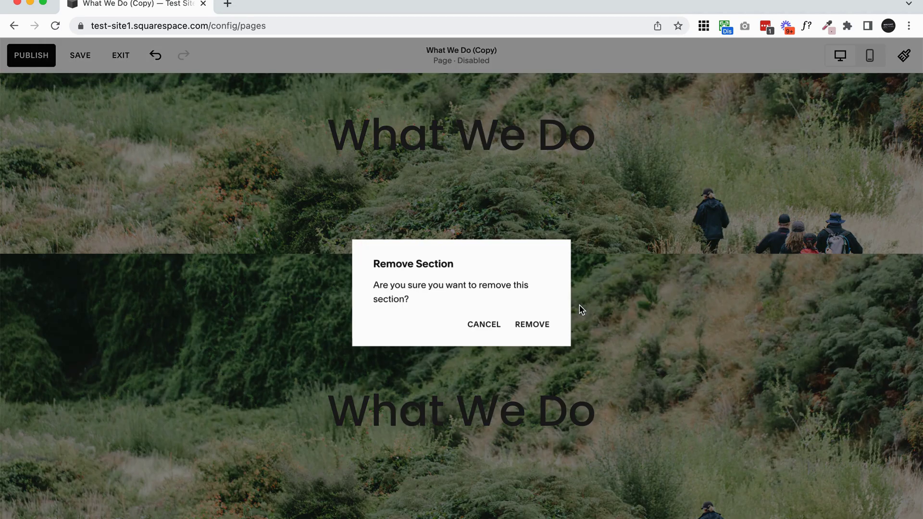
click(532, 325)
scroll(538, 322, up, 3)
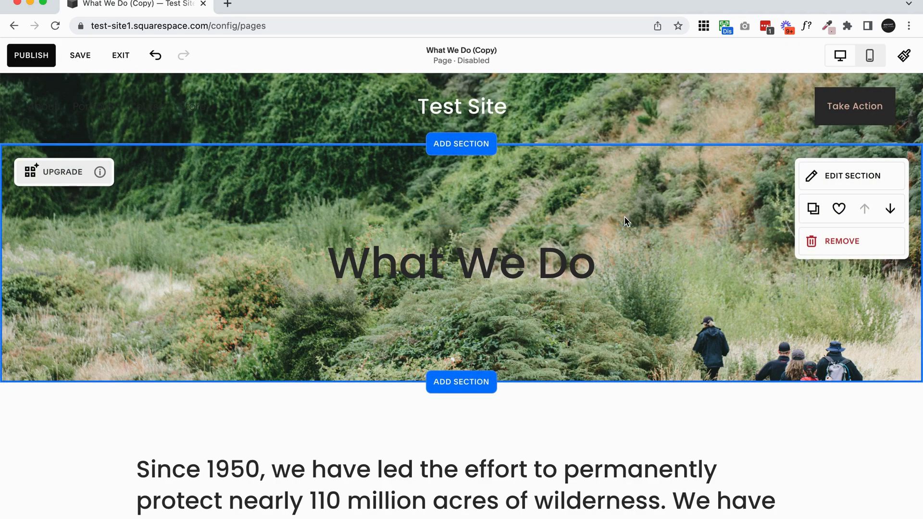
Add the What We Do banner to the saved sections and insert the filler text "saSAsaSAsaxz" within its heading
click(839, 209)
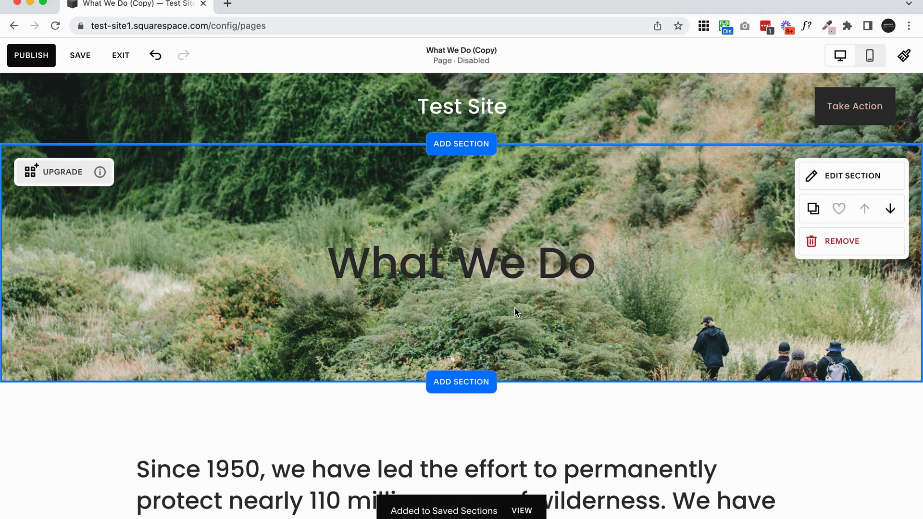
click(493, 264)
text(saSAsaSAsaxzsaxz)
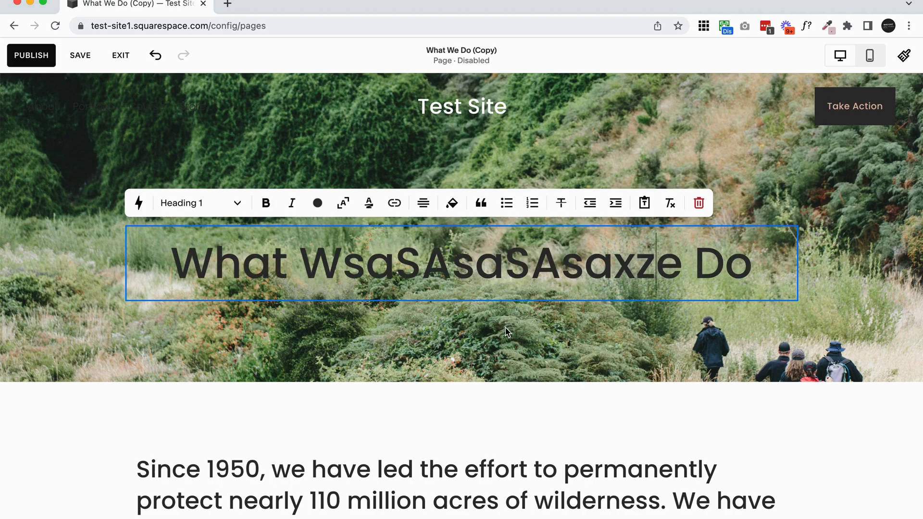
Remove the What We Do banner section with the altered heading from the top of the page copy
key(Escape)
click(822, 246)
click(531, 327)
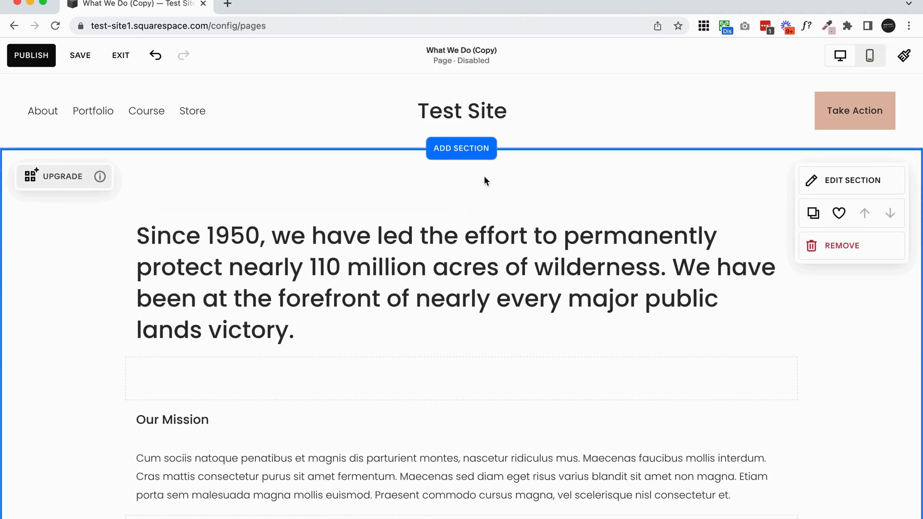
Insert the saved What We Do banner section above the Since 1950 text section and save the page
click(468, 150)
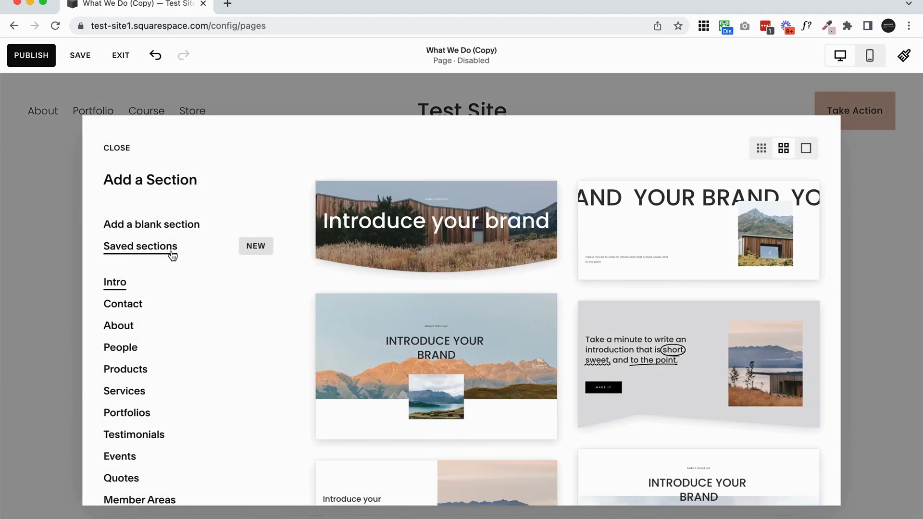
click(172, 254)
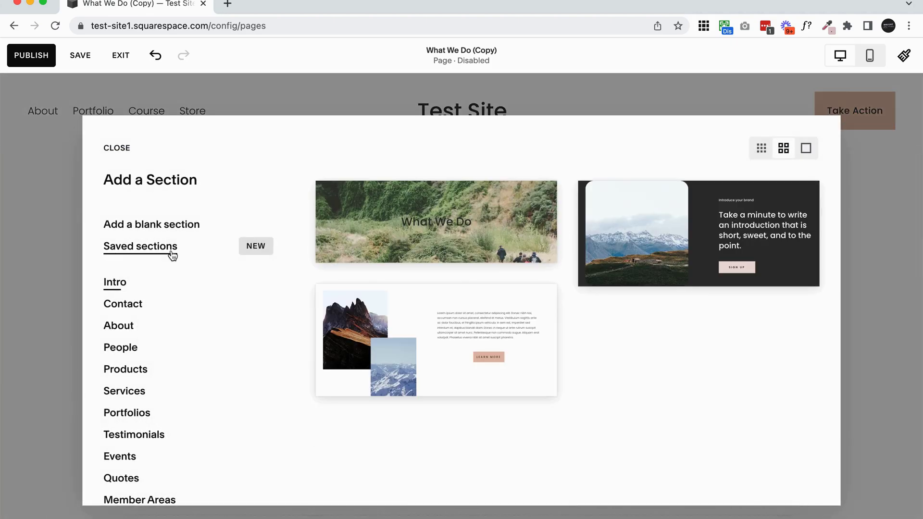
click(430, 213)
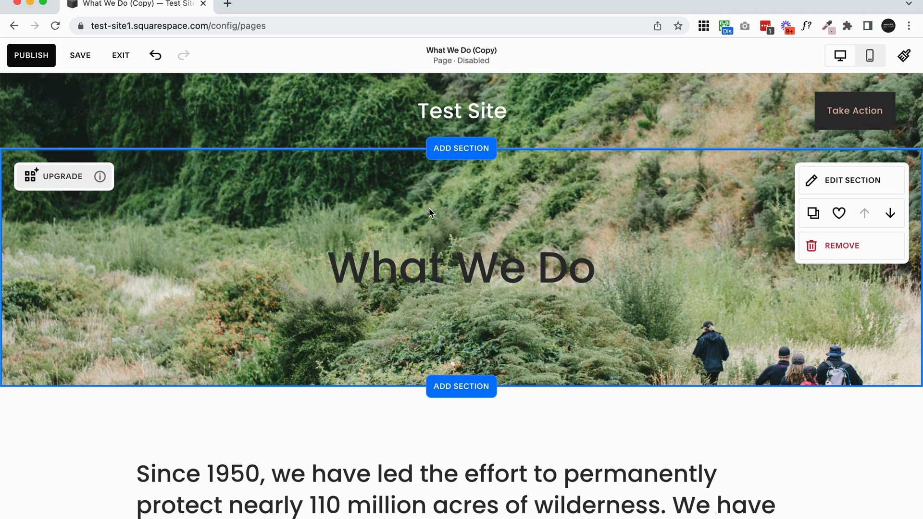
click(86, 56)
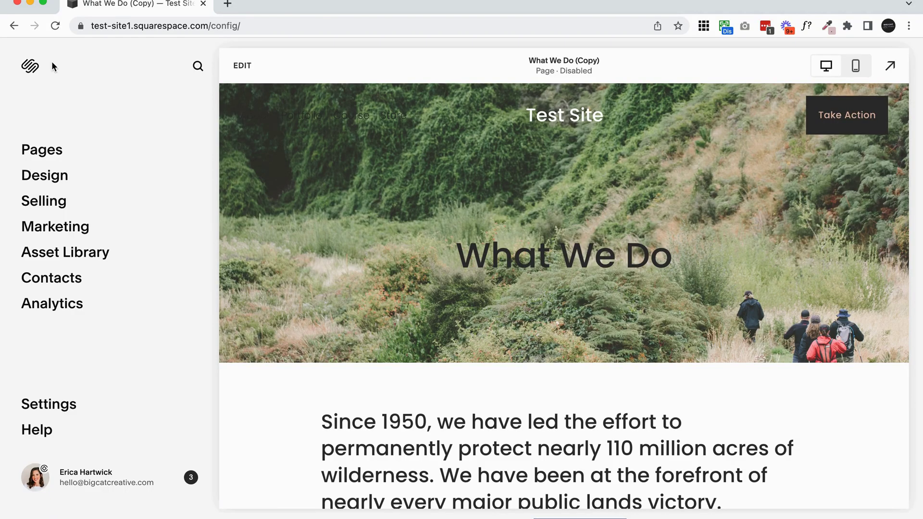
View the site's Custom CSS editor in the design settings and return to the home menu
click(55, 177)
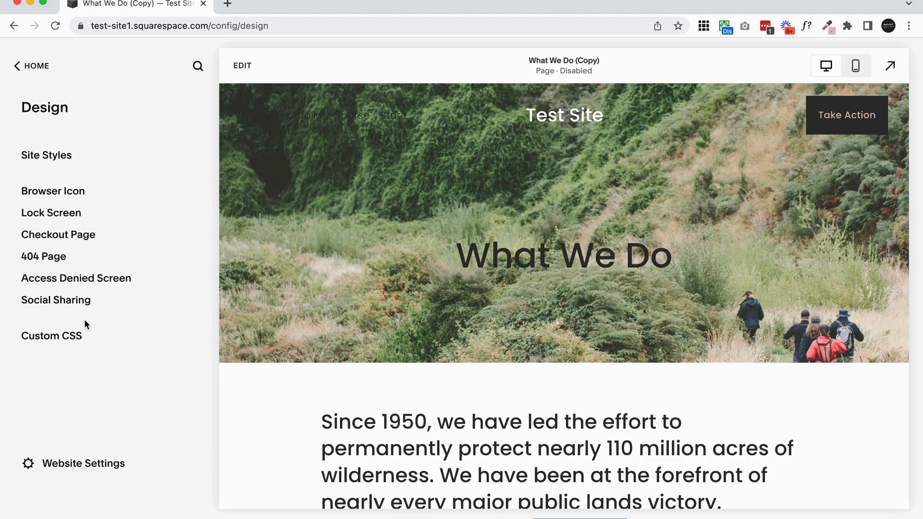
click(61, 336)
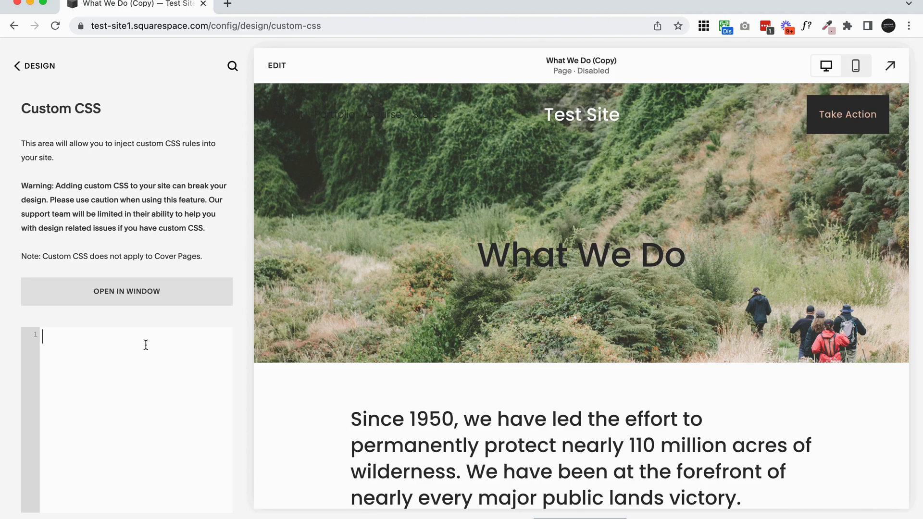
click(57, 66)
click(46, 65)
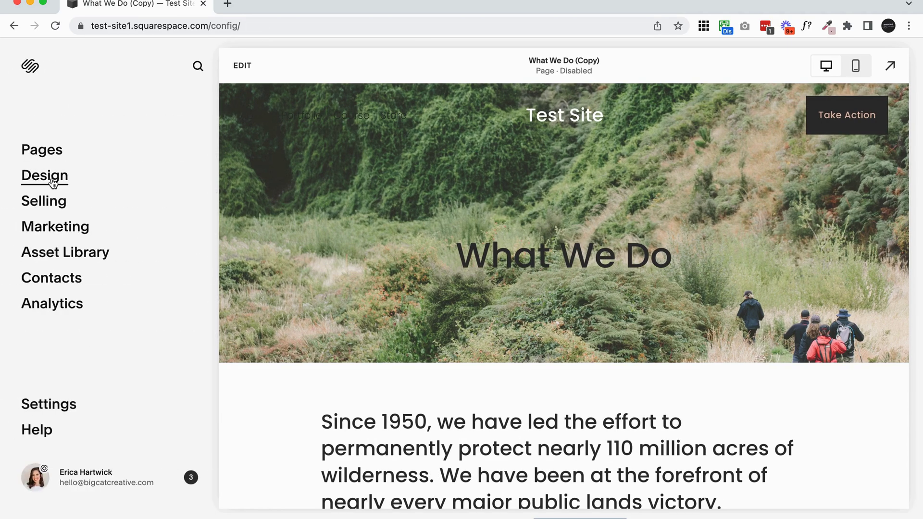
Search the site settings for "injec", open Code Injection and examine its header, footer, lock page and order status code fields
key(slash)
text(in)
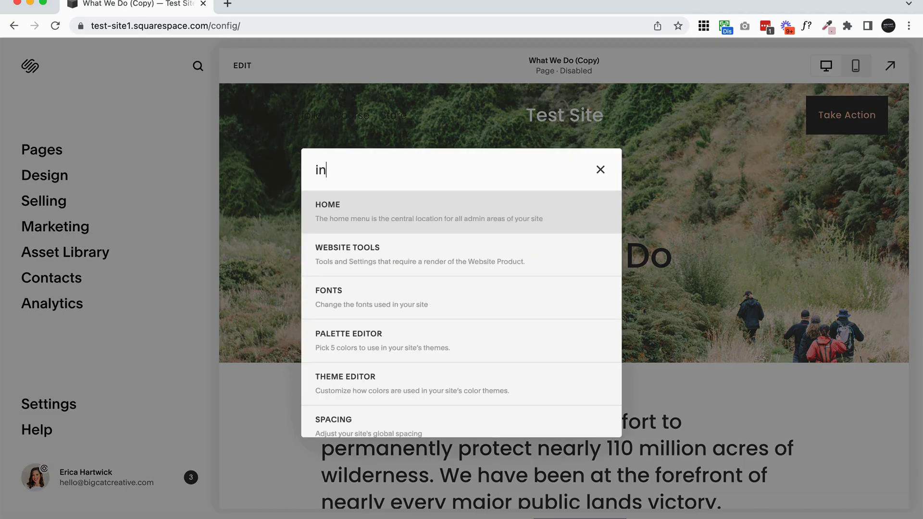
text(jec)
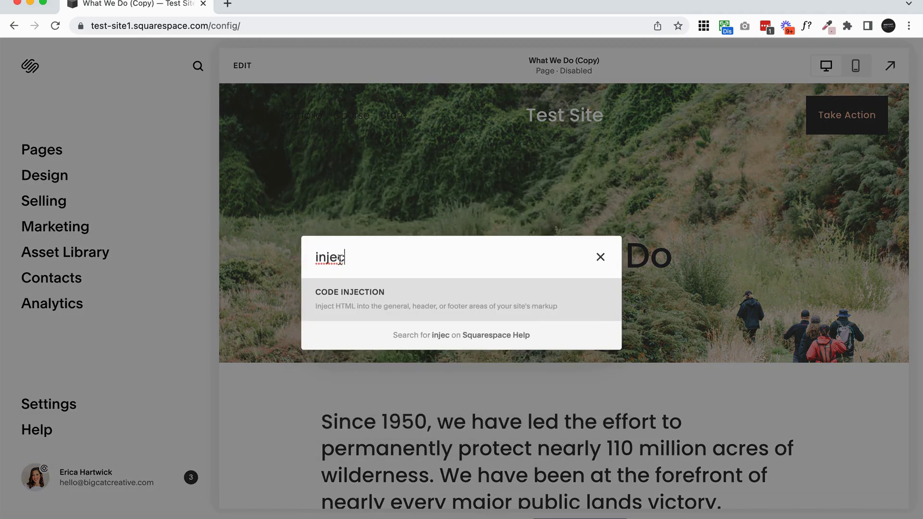
click(342, 295)
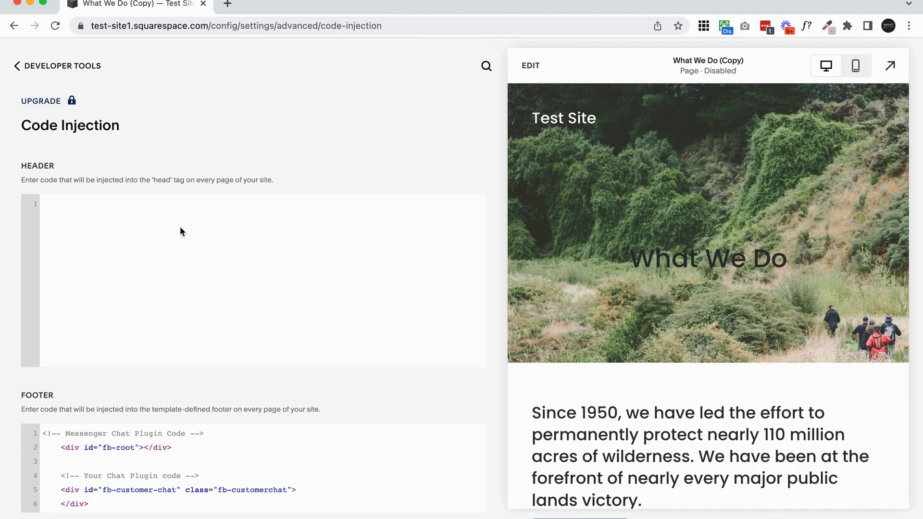
scroll(11, 385, down, 10)
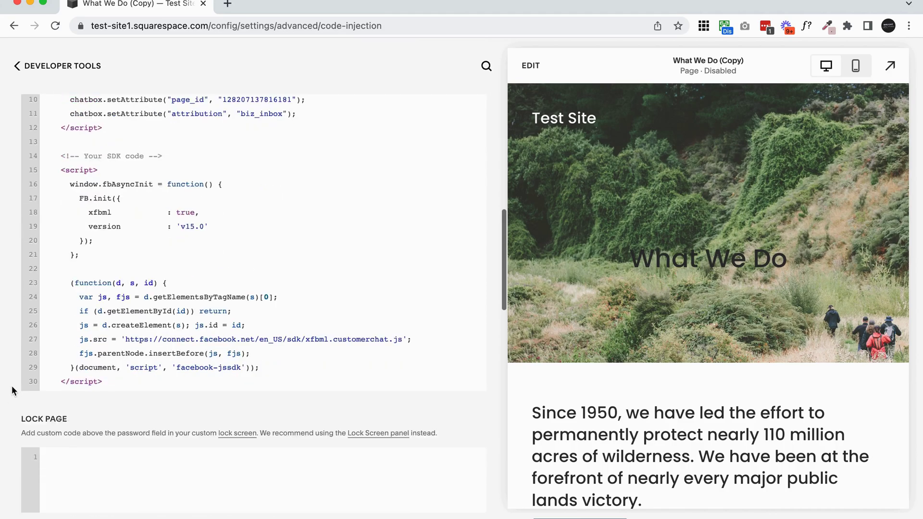
scroll(12, 386, down, 15)
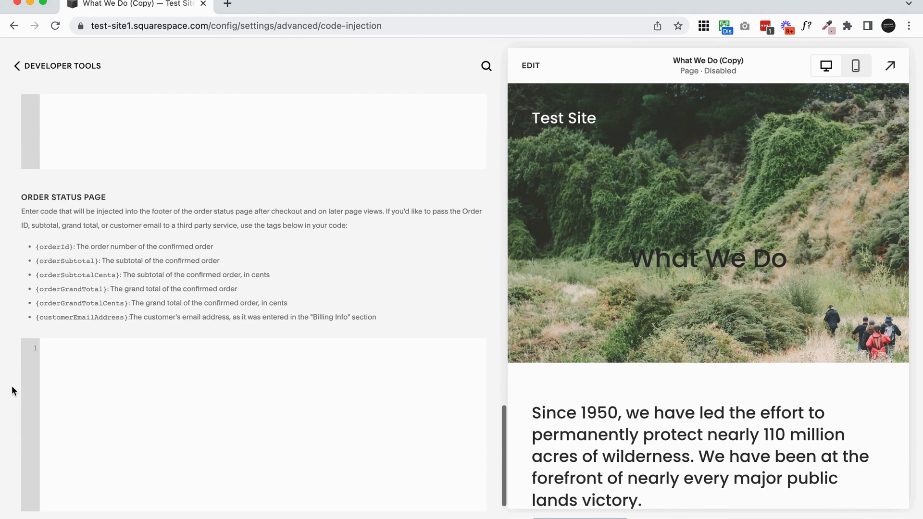
scroll(12, 390, down, 1)
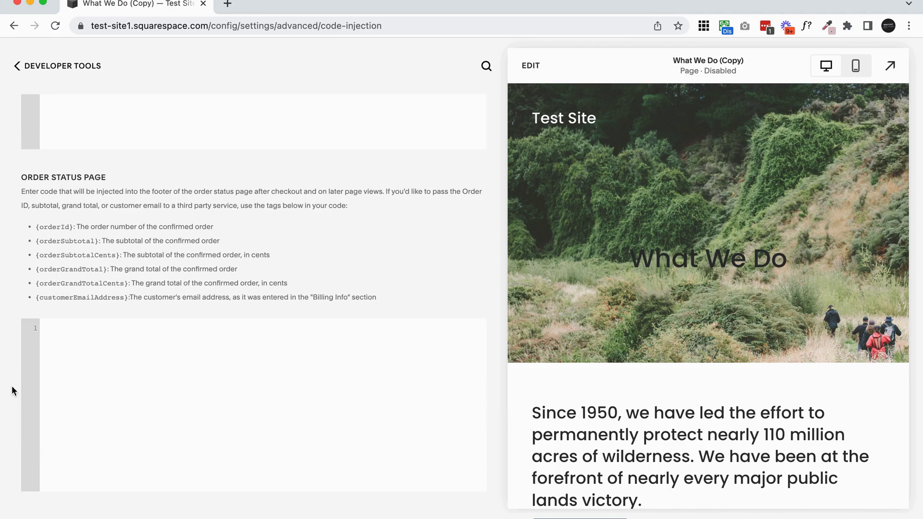
scroll(11, 391, up, 15)
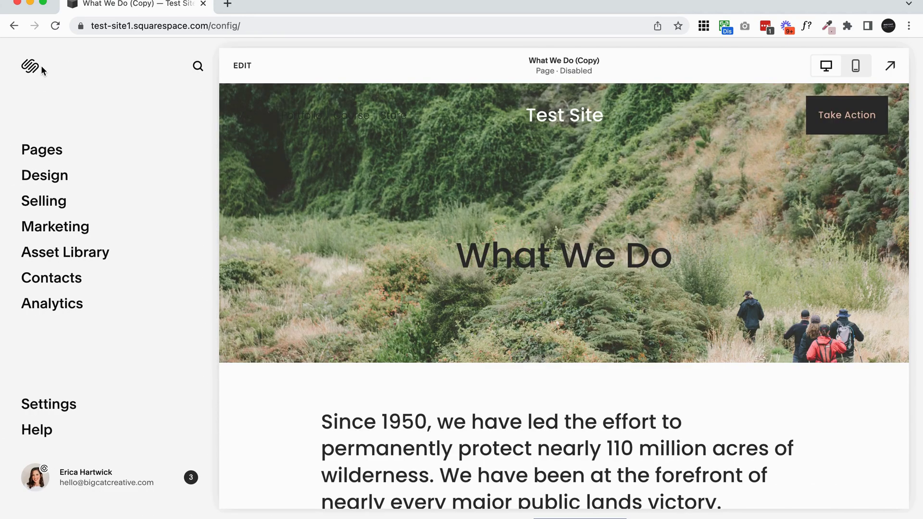
Examine the page header code injection field in the original What We Do page's advanced settings and close the settings
click(48, 151)
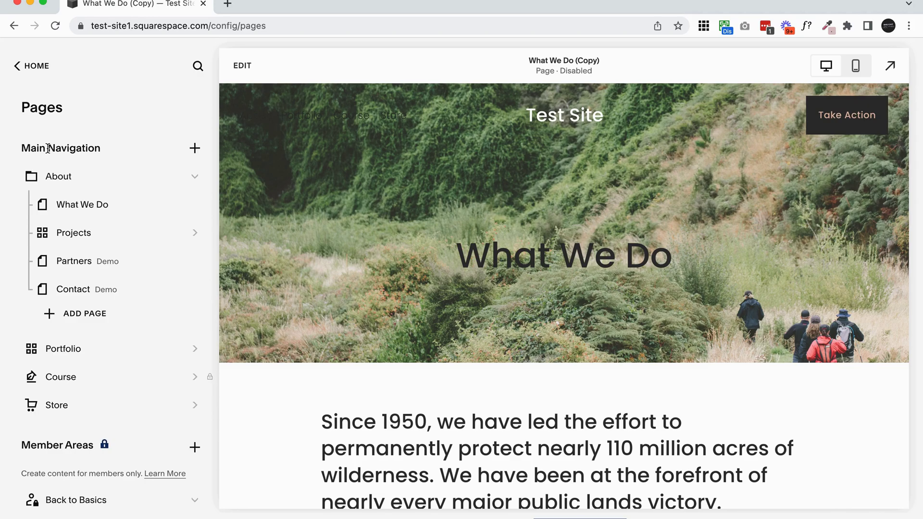
mouse_move(124, 208)
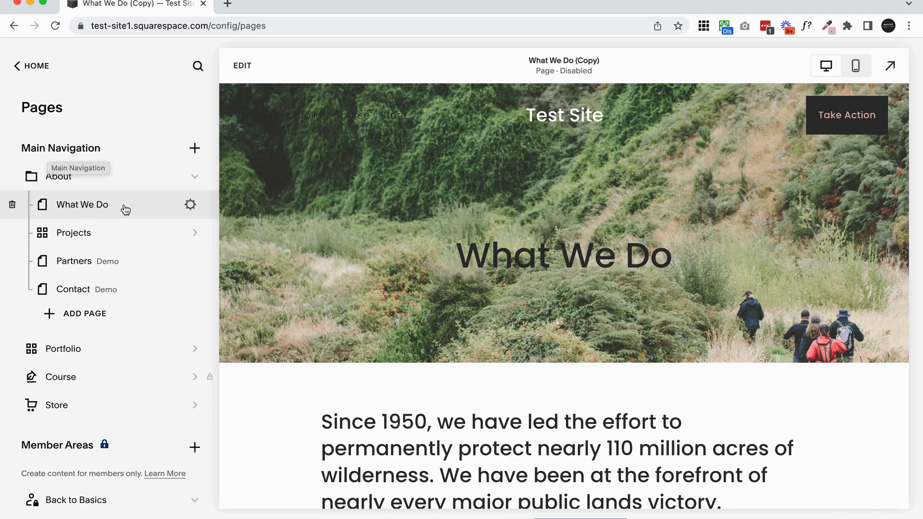
click(191, 205)
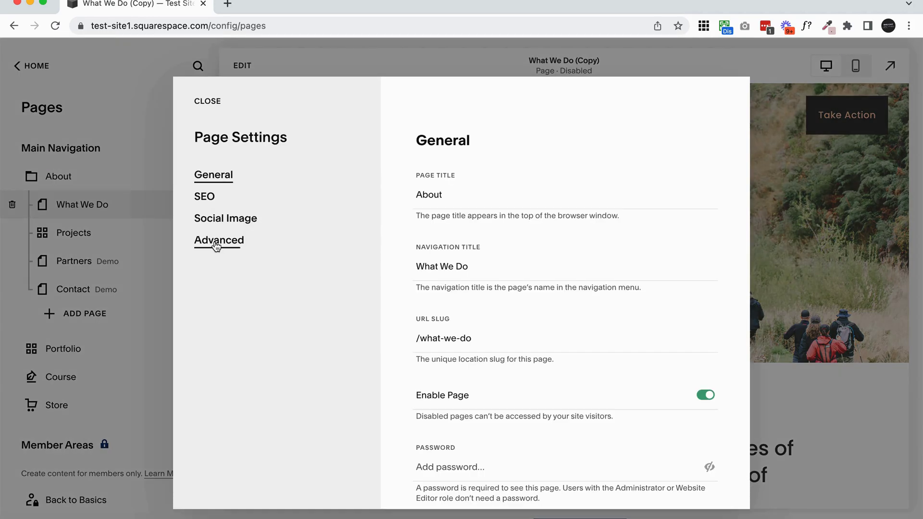
click(216, 245)
drag(417, 224, 558, 225)
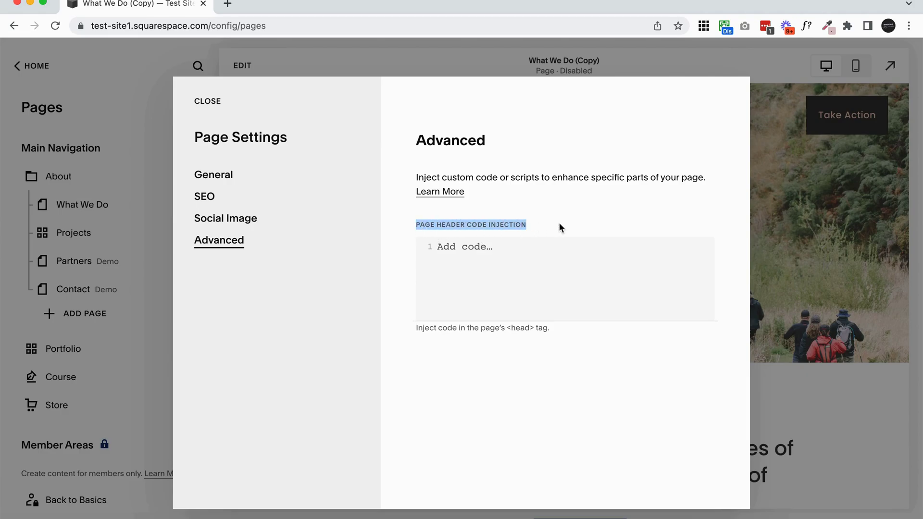
click(529, 225)
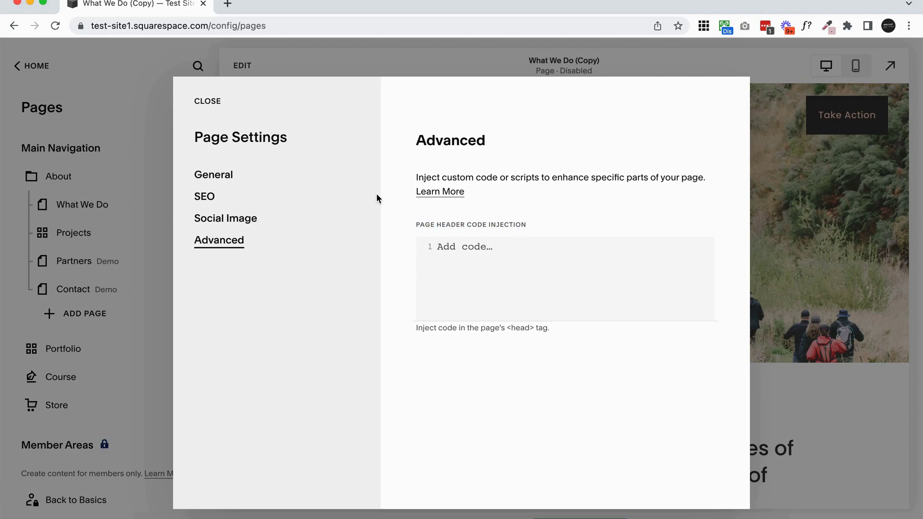
click(197, 102)
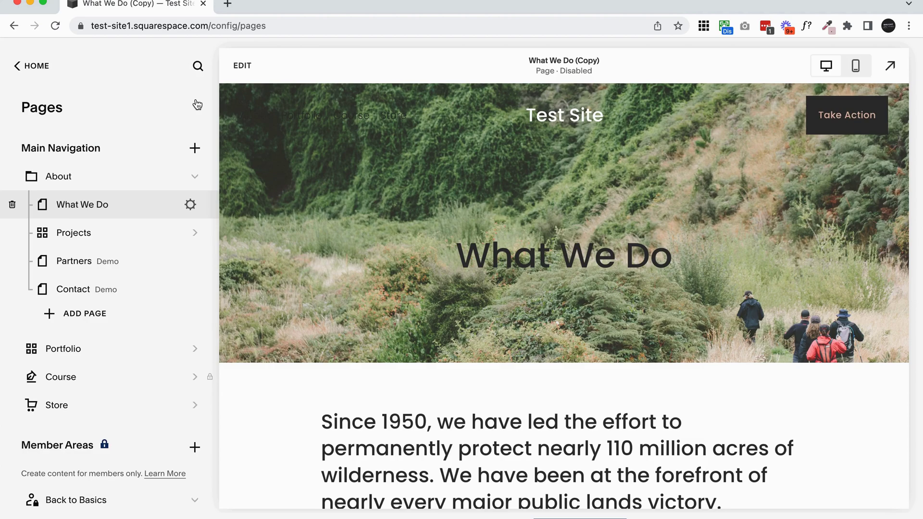